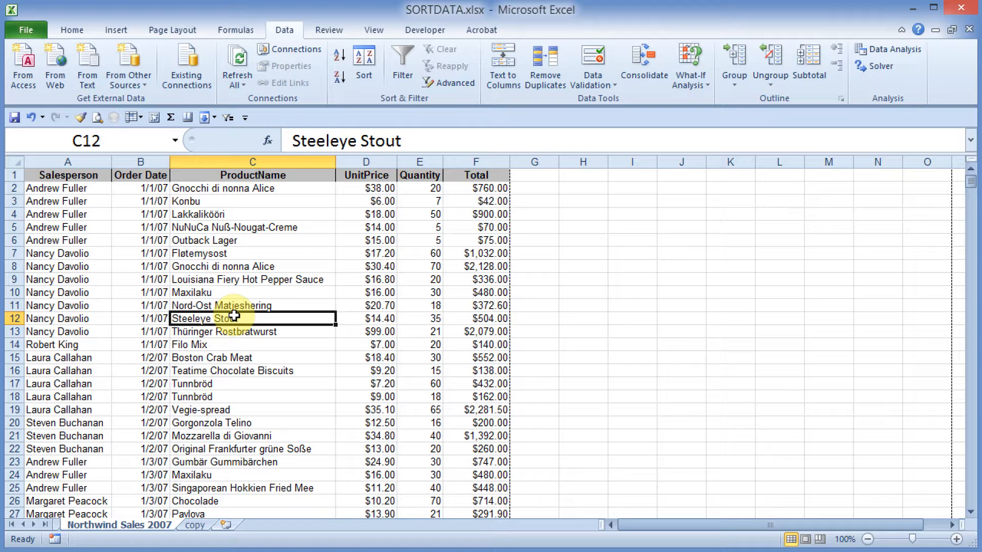
# Step: Create a table with headers from the sales list in A1:F2156
pyautogui.click(219, 342)
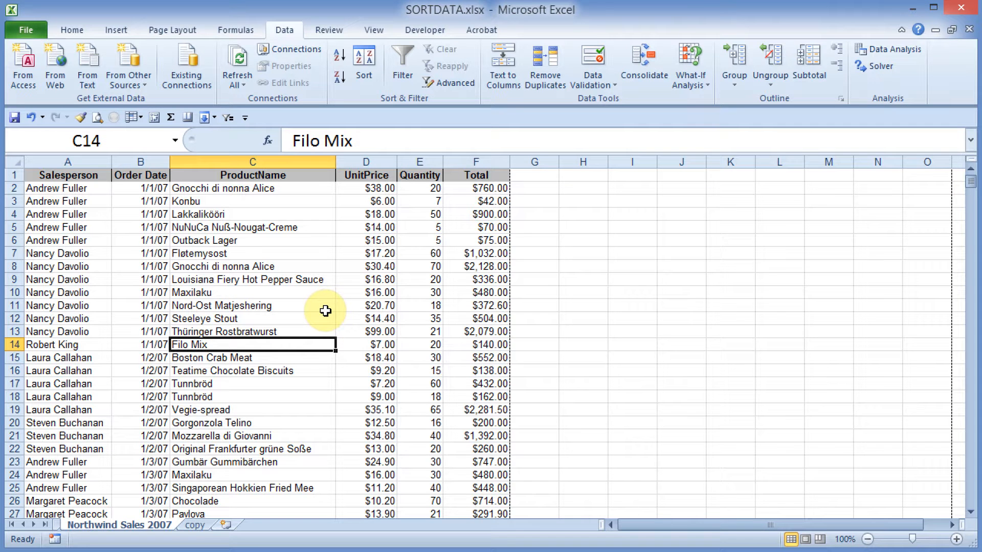
pyautogui.hotkey('ctrl', 't')
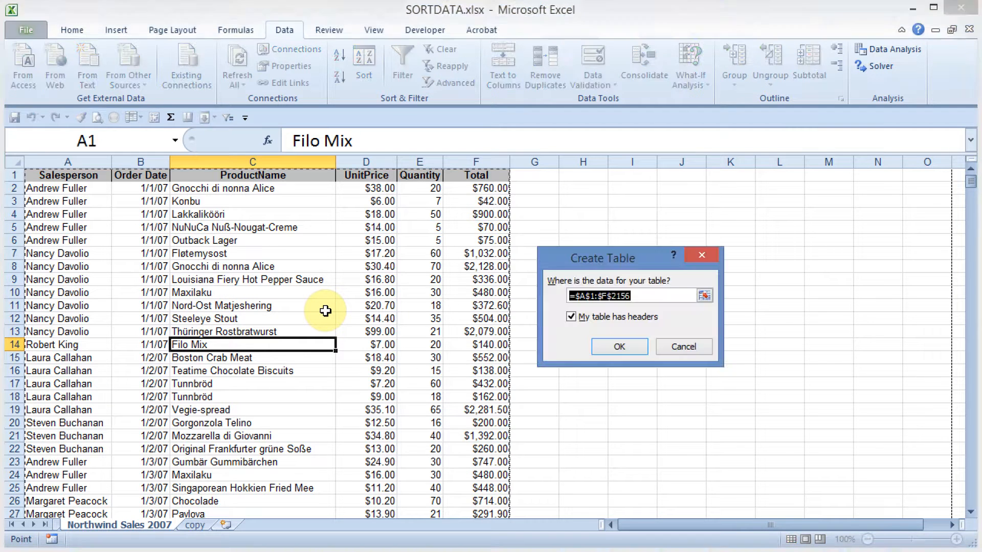
pyautogui.click(620, 343)
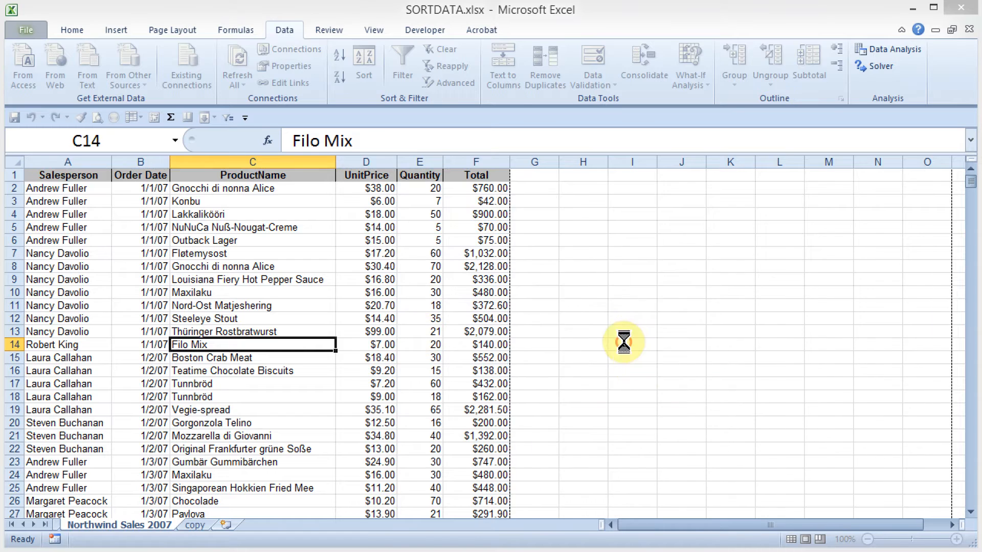
pyautogui.click(392, 293)
pyautogui.click(318, 308)
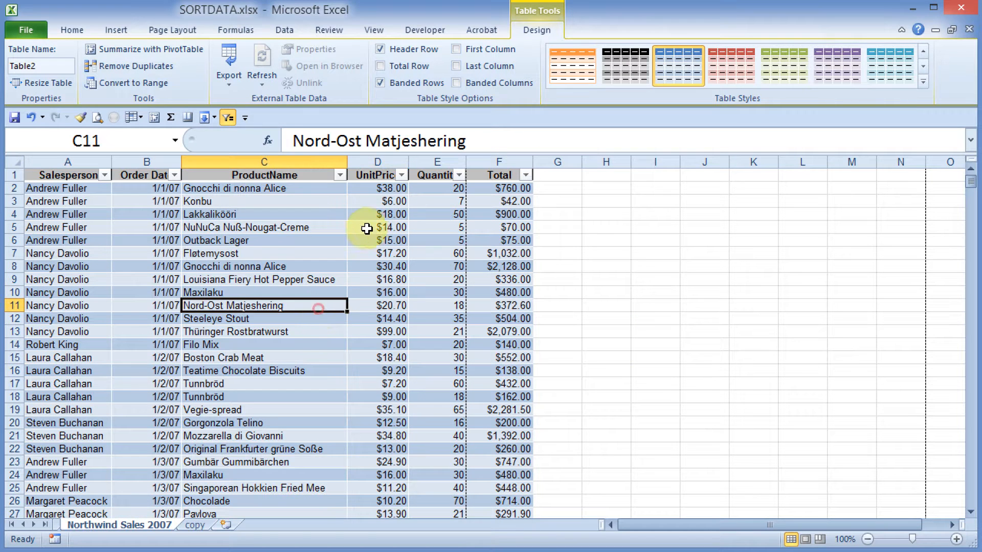
# Step: Convert the sales table to a normal range, and undo back to the original plain, unformatted list
pyautogui.click(285, 30)
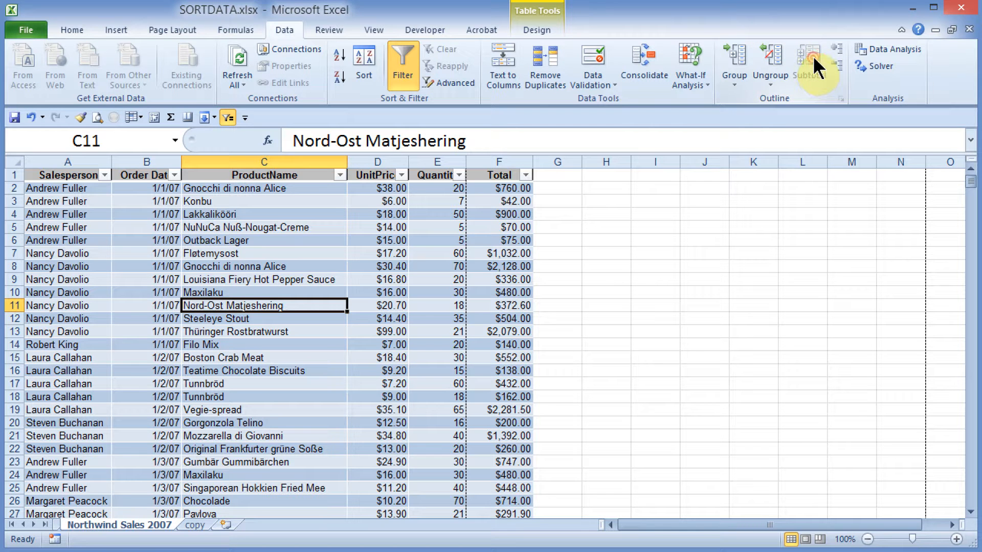
pyautogui.click(286, 279)
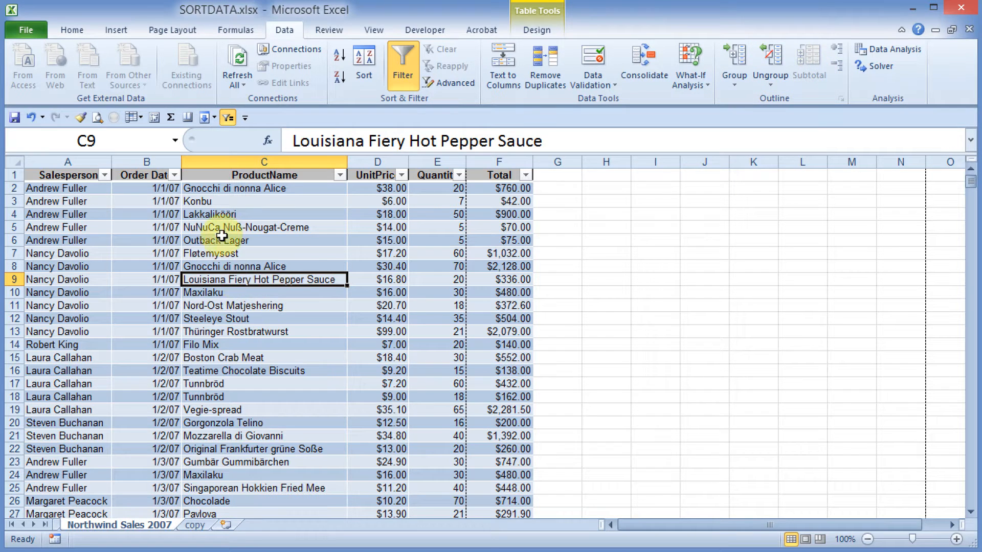
pyautogui.rightClick(220, 203)
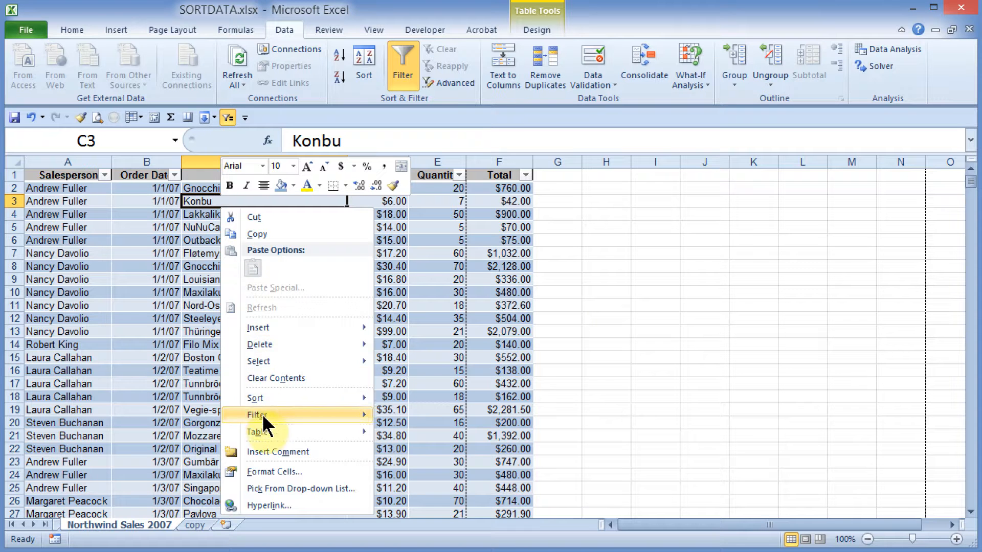
pyautogui.moveTo(266, 432)
pyautogui.click(425, 450)
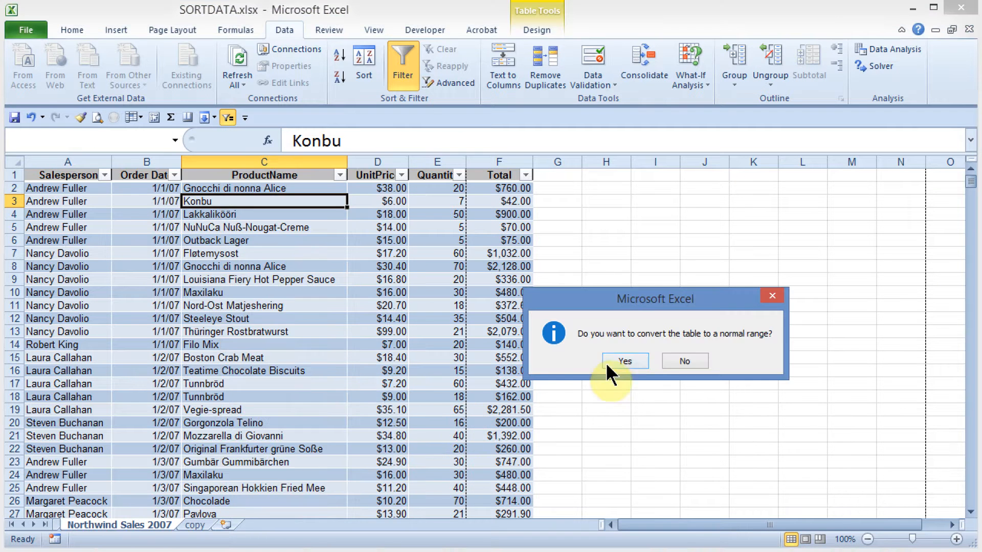
pyautogui.click(619, 364)
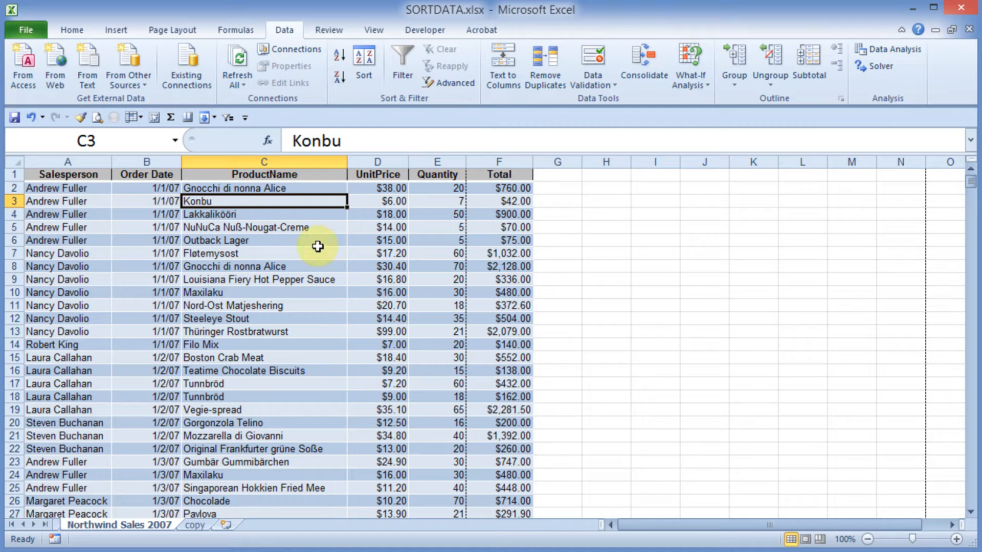
pyautogui.hotkey('ctrl', 'z')
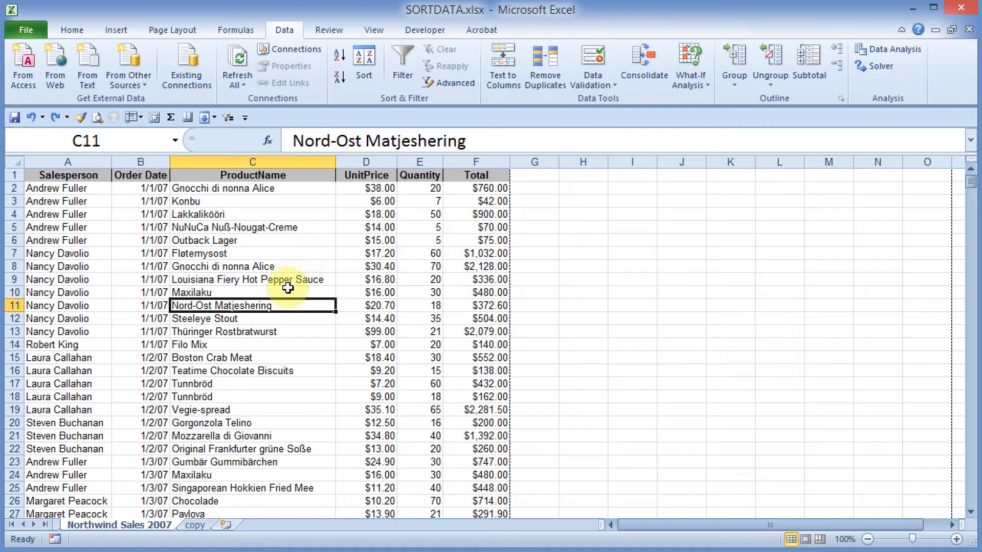
pyautogui.click(235, 348)
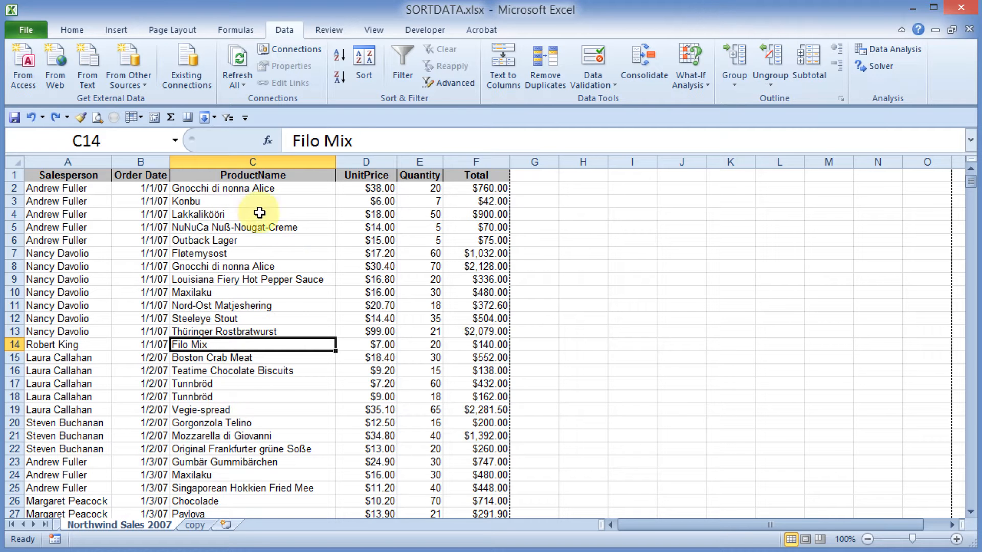
# Step: Sort the sales list by Salesperson A to Z, with ProductName A to Z as the second level
pyautogui.click(231, 307)
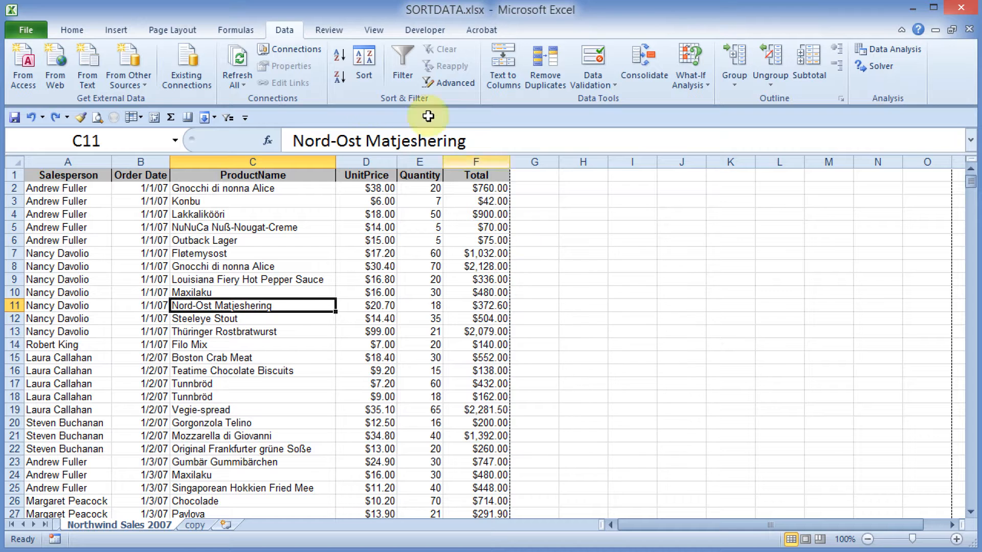
pyautogui.click(285, 28)
pyautogui.click(361, 64)
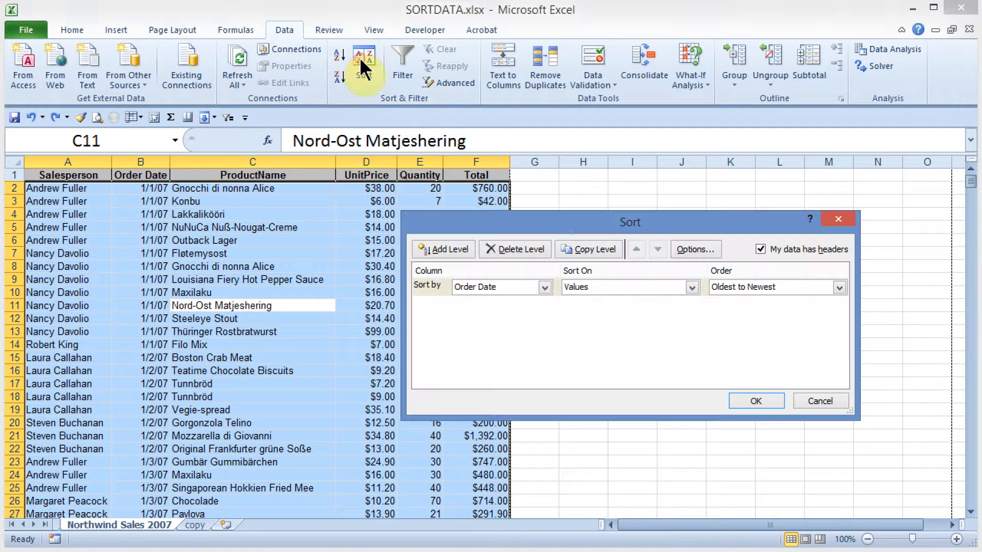
pyautogui.click(545, 288)
pyautogui.click(507, 301)
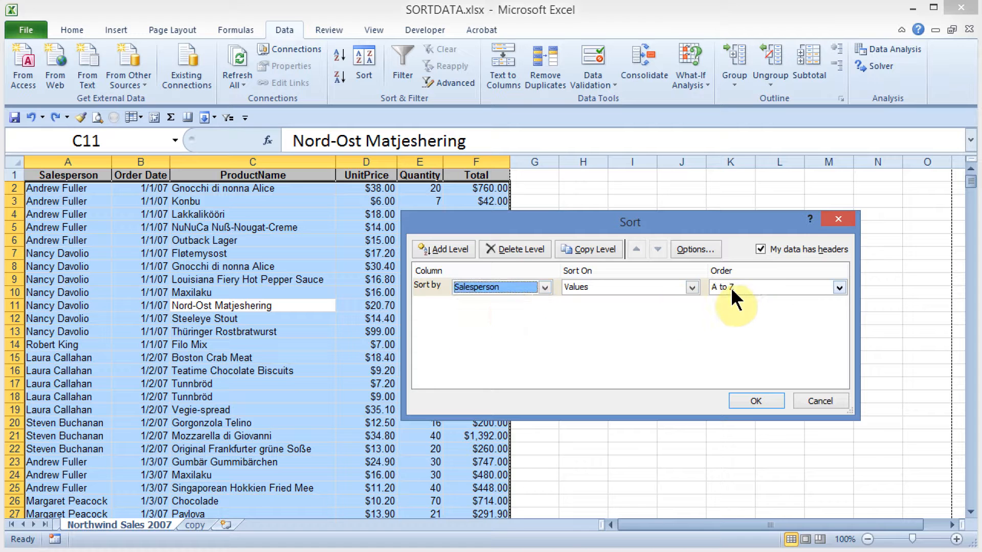
pyautogui.click(446, 249)
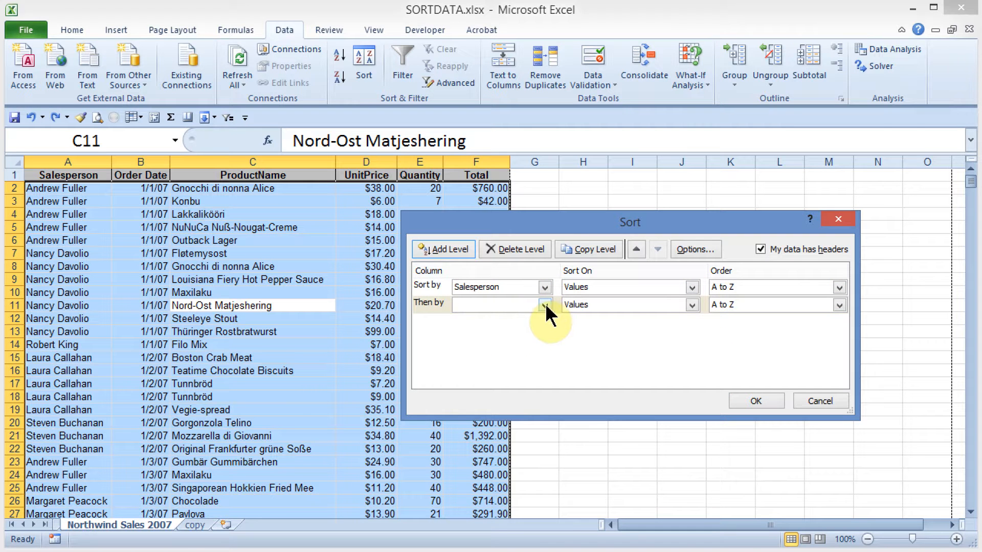
pyautogui.click(545, 305)
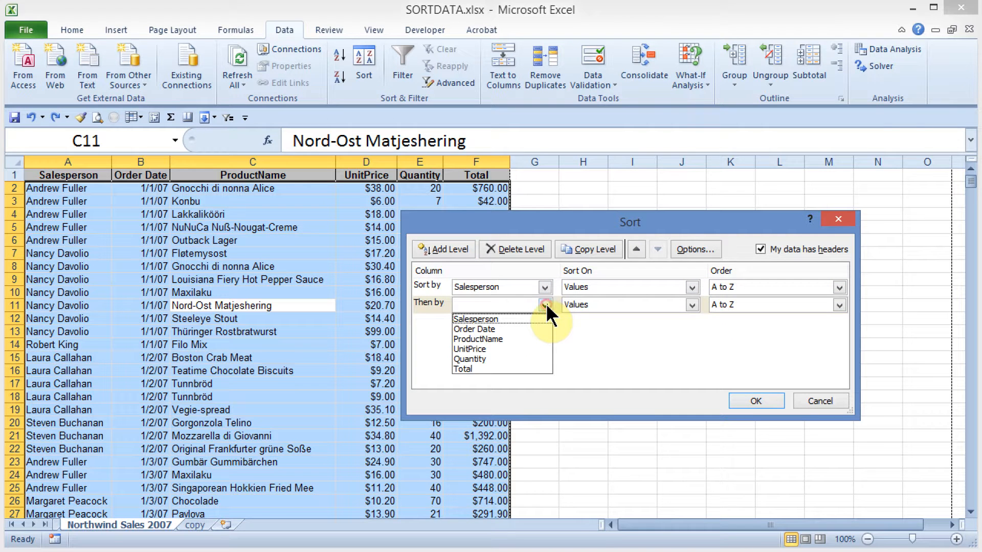
pyautogui.click(494, 340)
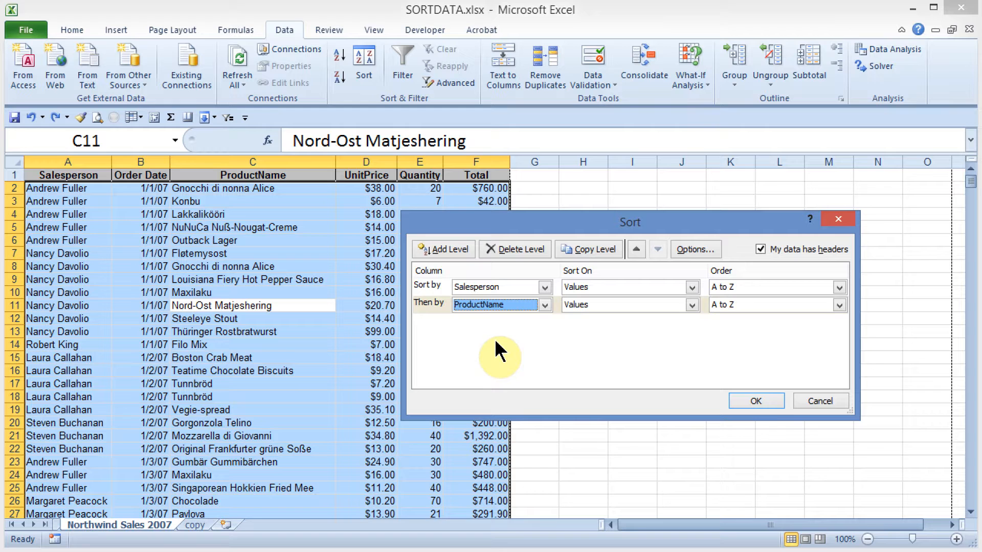
pyautogui.click(756, 401)
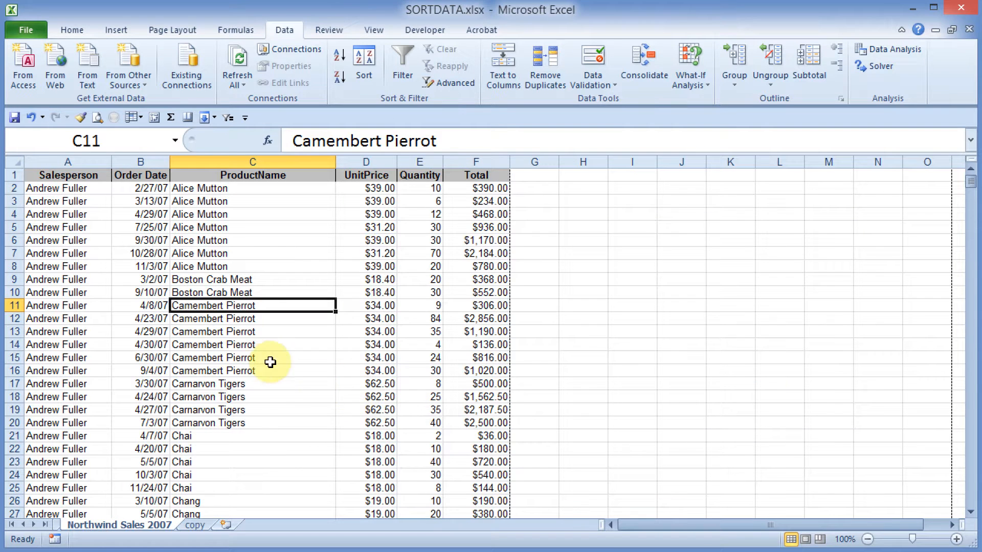
# Step: Examine the sorted rows where the first salesperson's records end and the second salesperson's product list begins
pyautogui.scroll(-19, 80, 259)
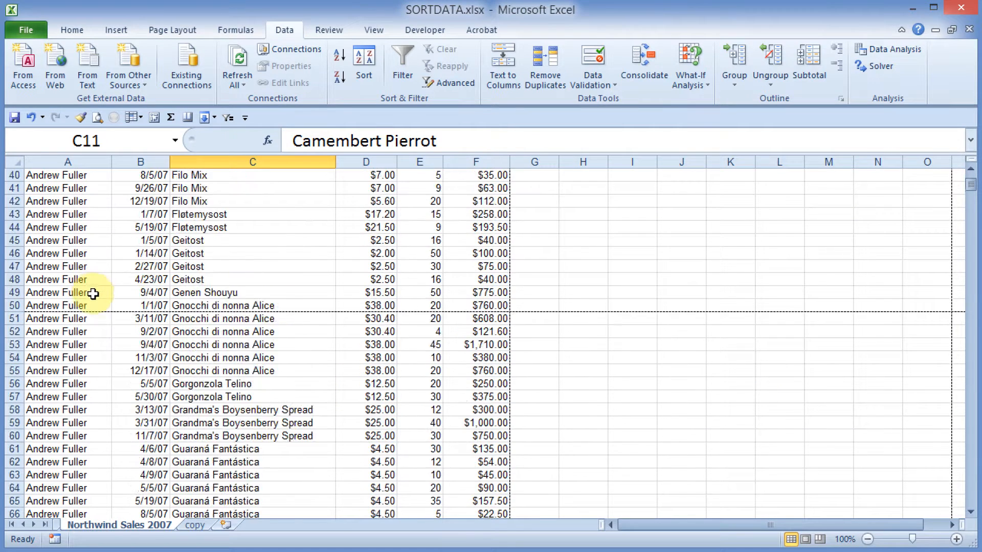
pyautogui.moveTo(971, 197); pyautogui.dragTo(971, 213)
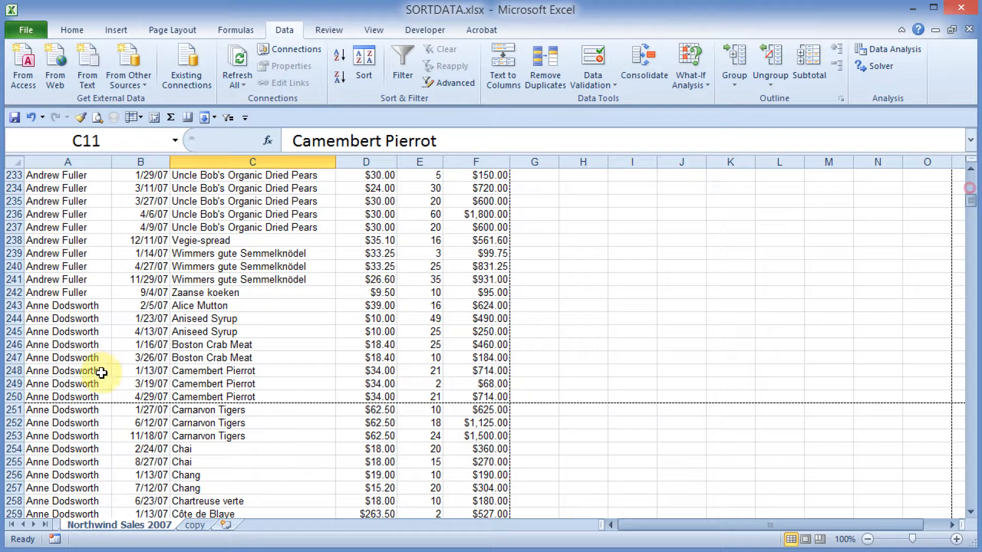
pyautogui.click(213, 294)
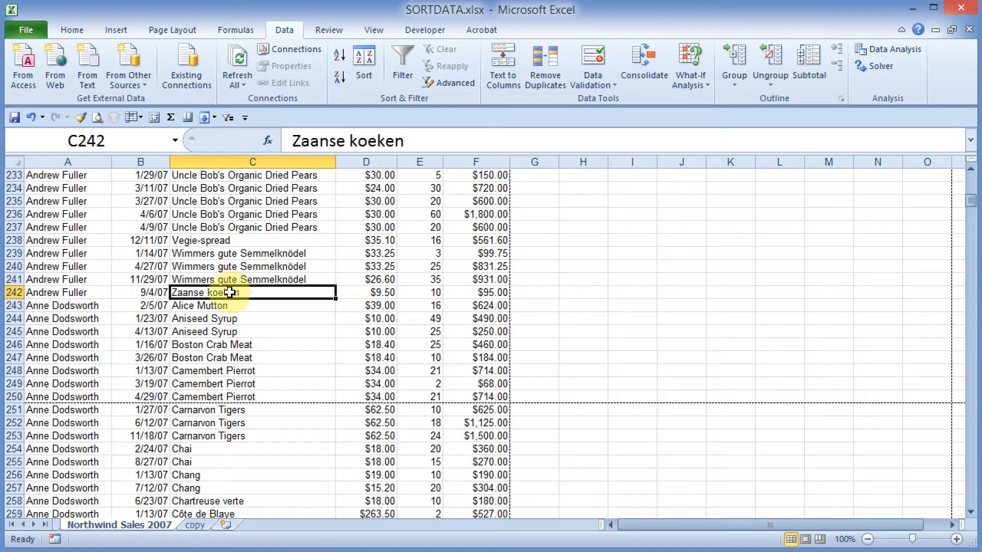
pyautogui.click(201, 306)
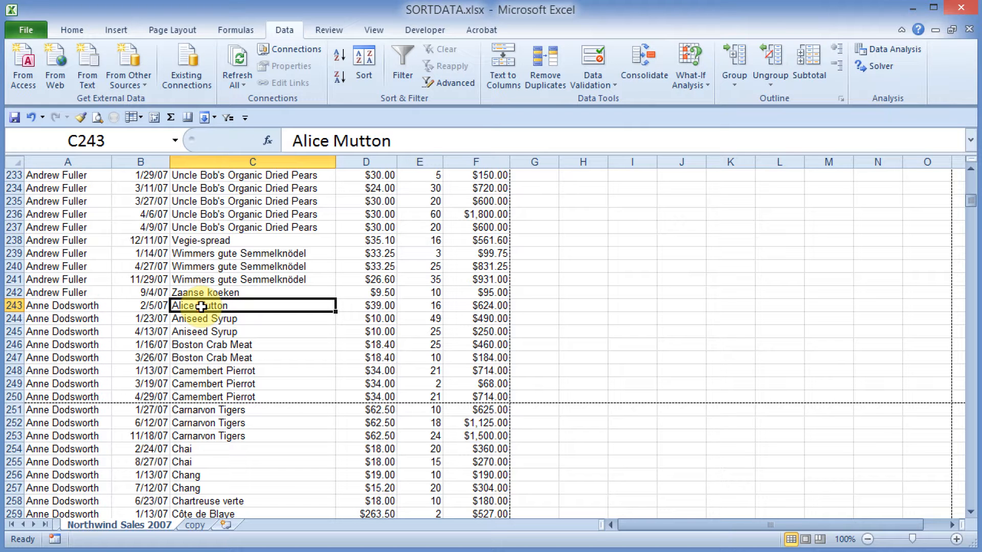
pyautogui.scroll(7, 154, 313)
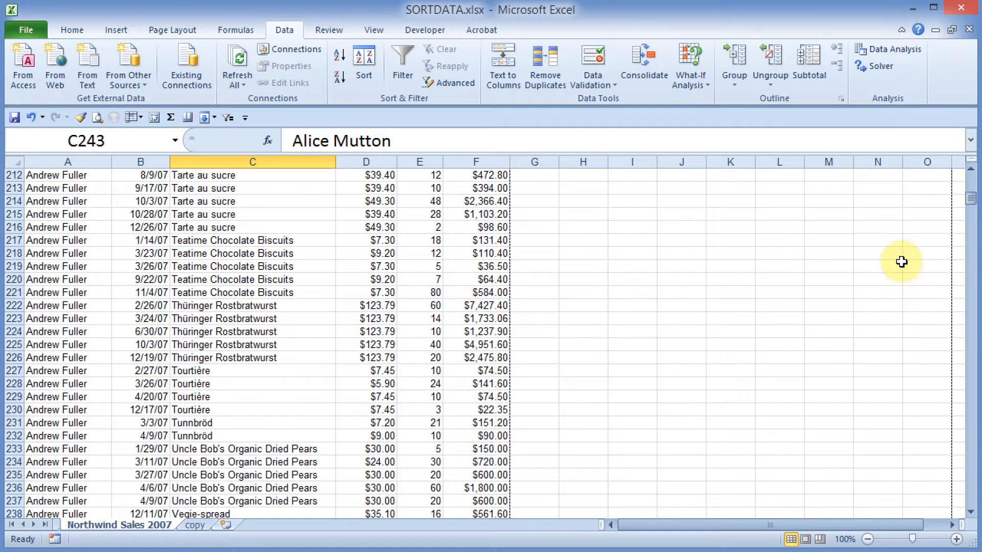
pyautogui.moveTo(971, 199); pyautogui.dragTo(971, 180)
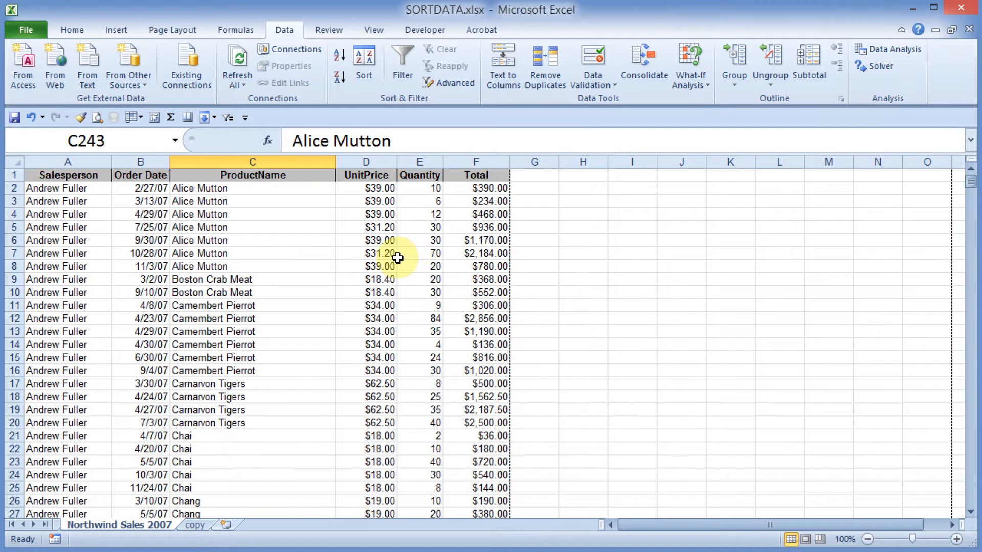
# Step: Add subtotals that sum the Total column at each change in Salesperson, with the summary below the data
pyautogui.click(272, 291)
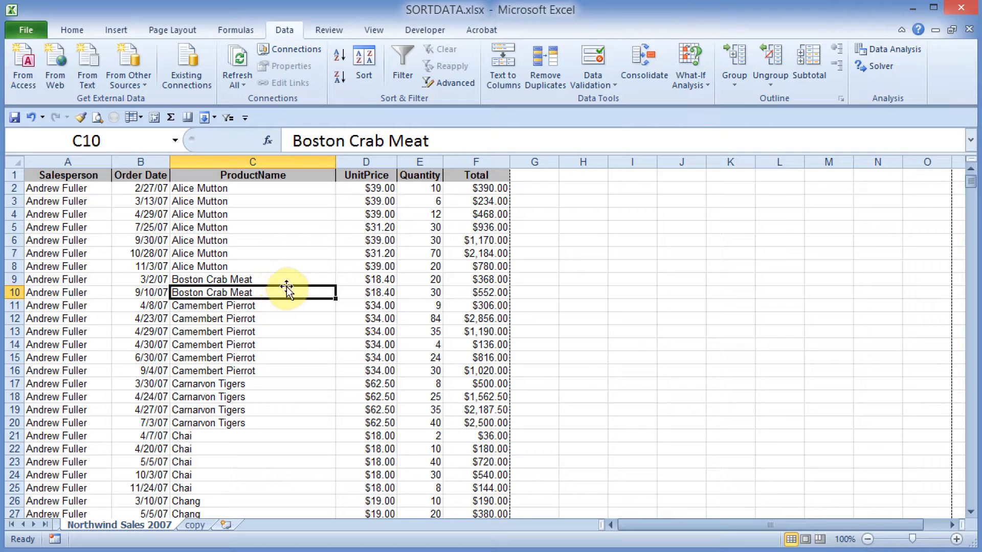
pyautogui.click(808, 56)
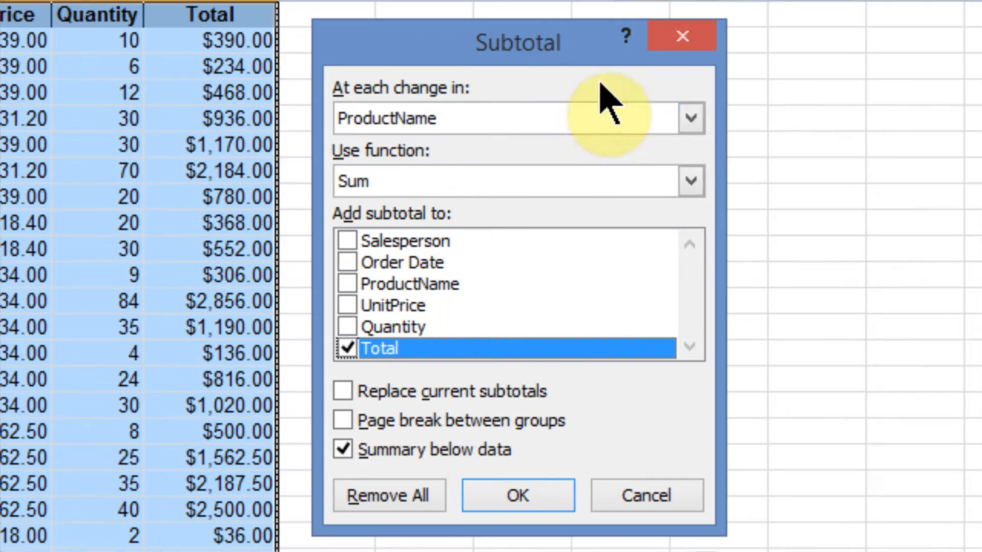
pyautogui.click(690, 119)
pyautogui.click(414, 148)
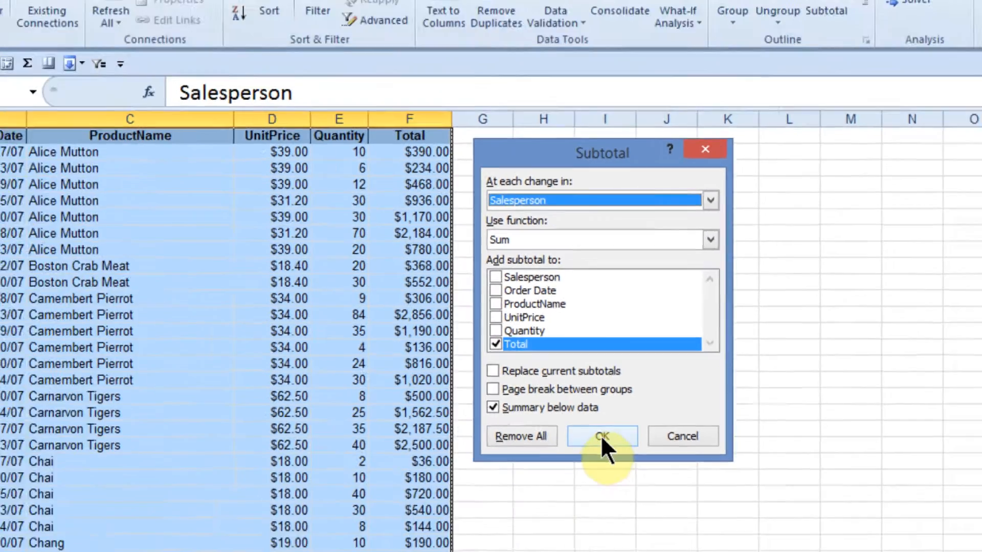
pyautogui.click(514, 496)
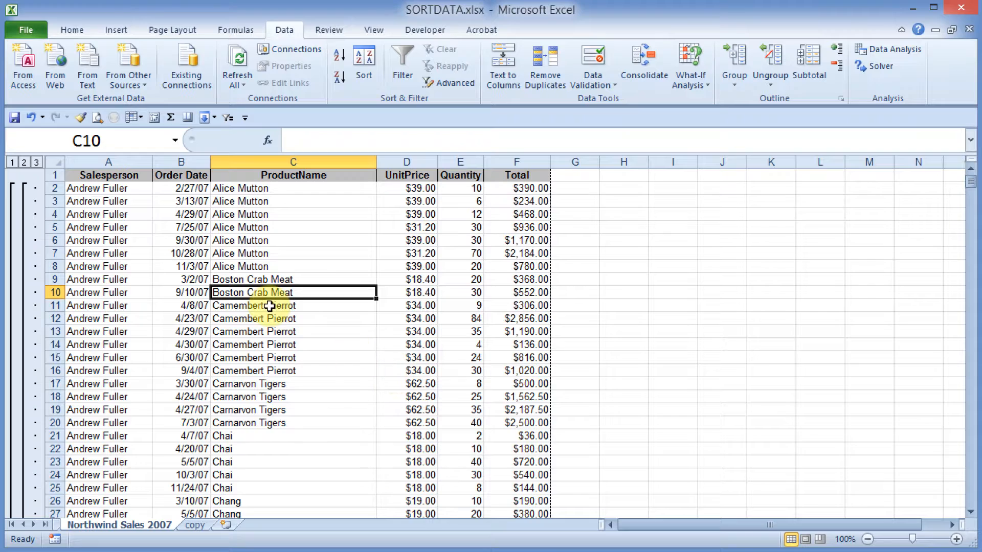
# Step: Inspect the first salesperson's subtotal row and the formula in its Total cell, F243
pyautogui.scroll(-12, 259, 292)
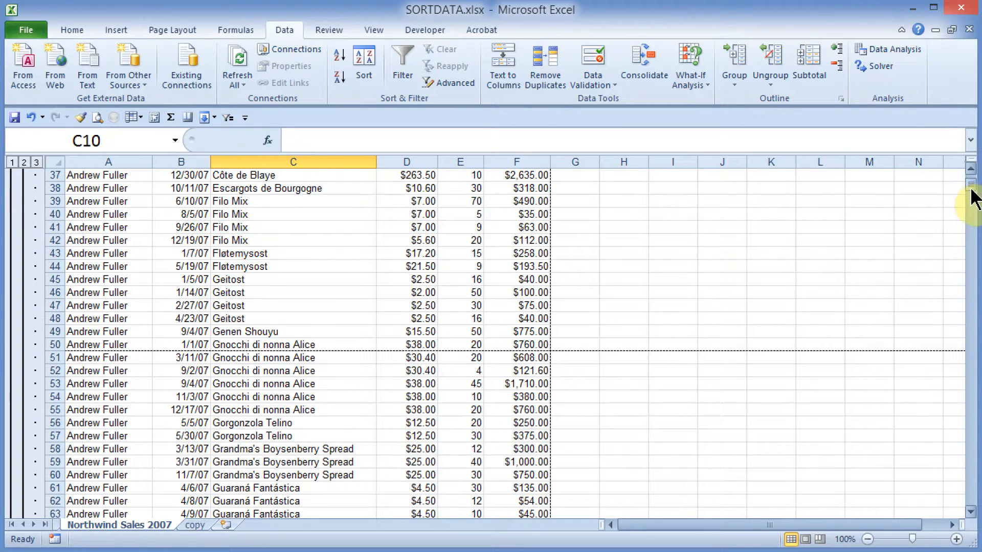
pyautogui.moveTo(971, 191); pyautogui.dragTo(972, 200)
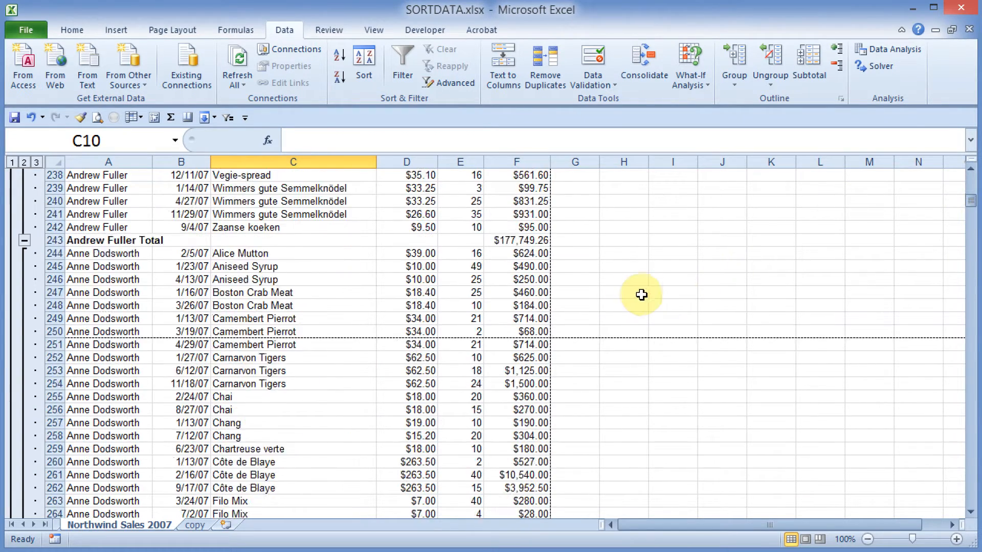
pyautogui.scroll(2, 642, 293)
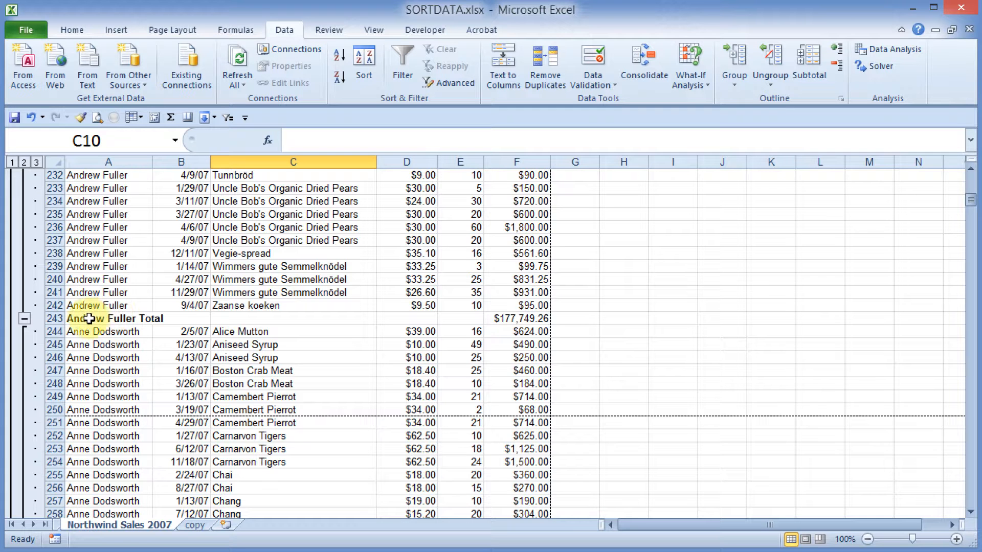
pyautogui.click(519, 318)
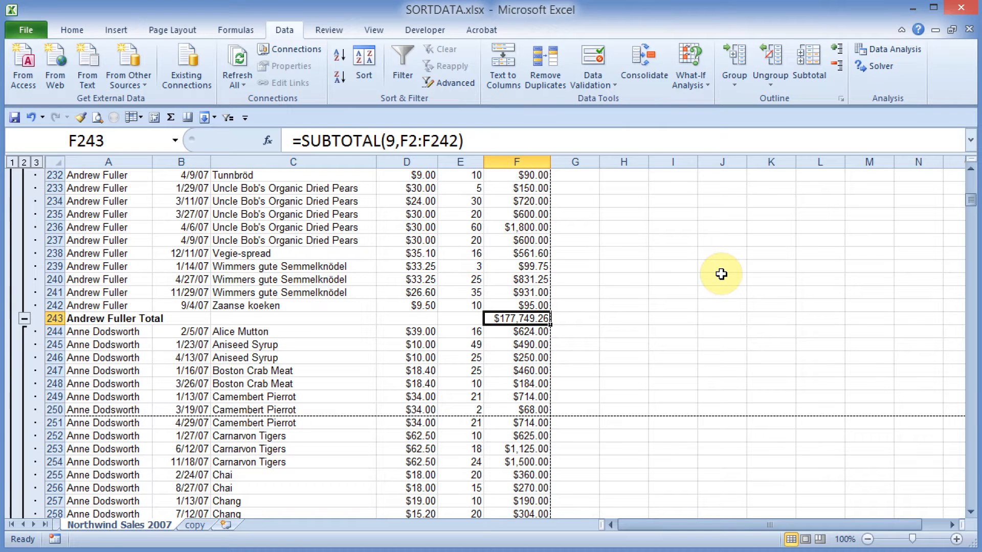
# Step: Return to cell A1, and collapse the outline to level 2 before expanding it again to level 3
pyautogui.hotkey('ctrl', 'Home')
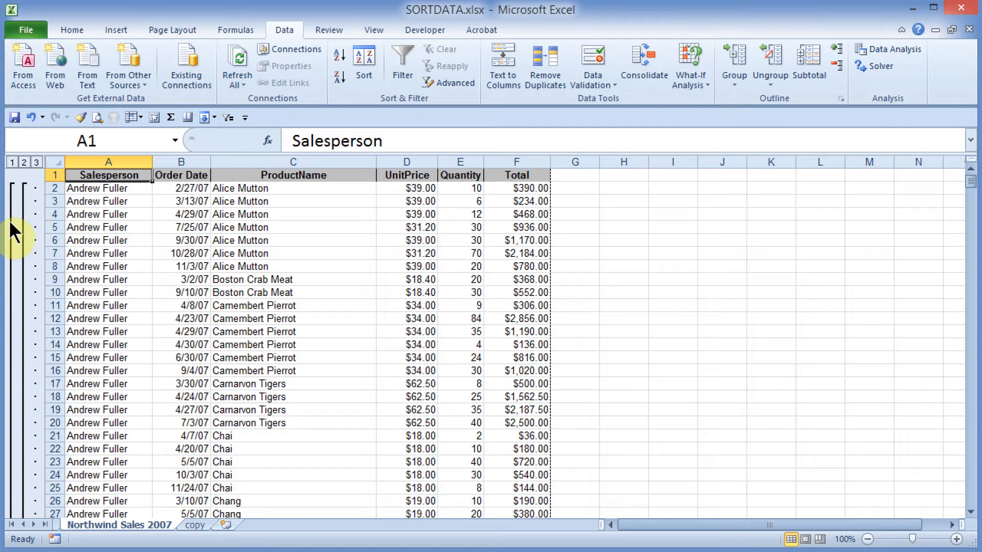
pyautogui.click(23, 162)
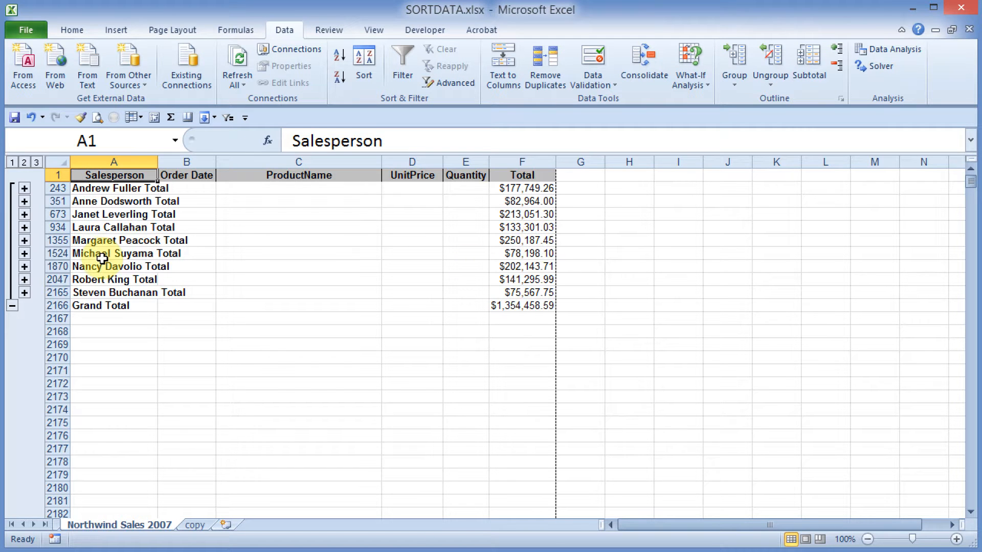
pyautogui.click(36, 163)
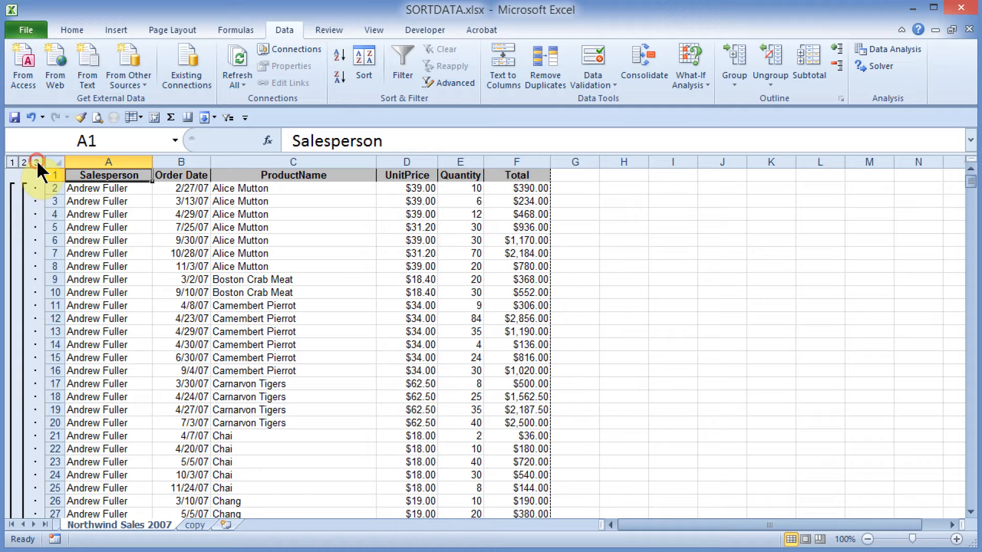
# Step: Add nested subtotals that sum the Total column at each change in ProductName, without replacing the current subtotals
pyautogui.click(240, 240)
pyautogui.click(237, 283)
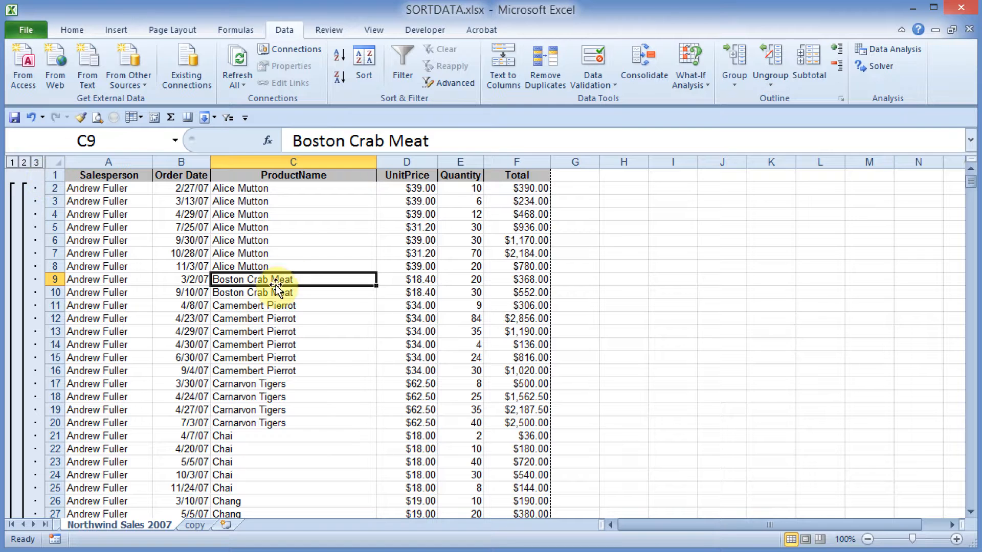
pyautogui.moveTo(281, 319); pyautogui.dragTo(278, 306)
pyautogui.click(310, 292)
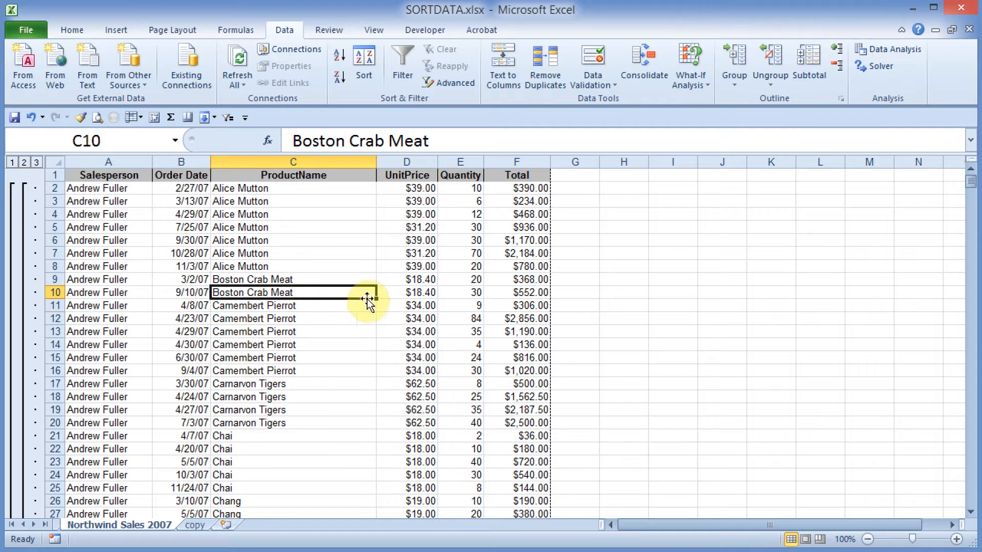
pyautogui.click(811, 60)
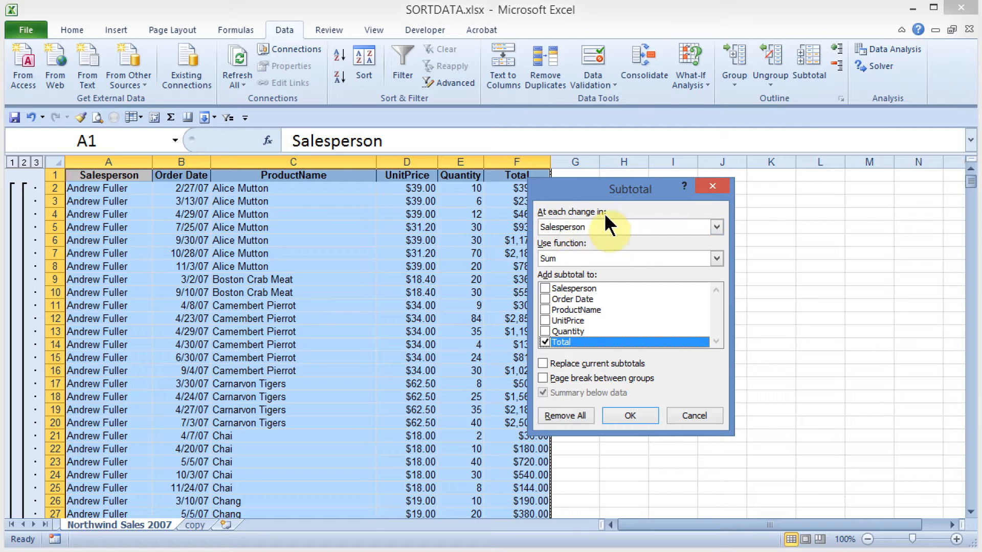
pyautogui.click(601, 229)
pyautogui.click(571, 261)
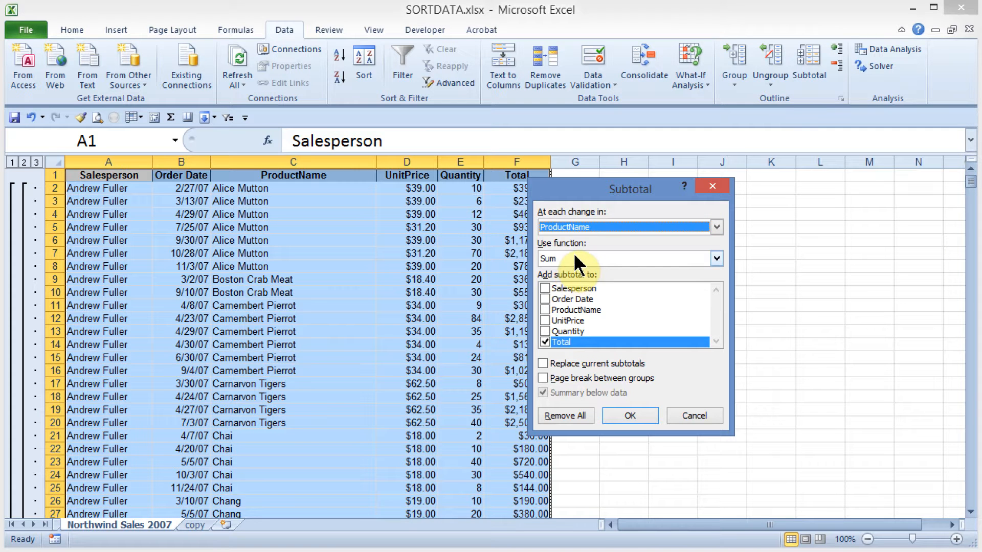
pyautogui.click(564, 362)
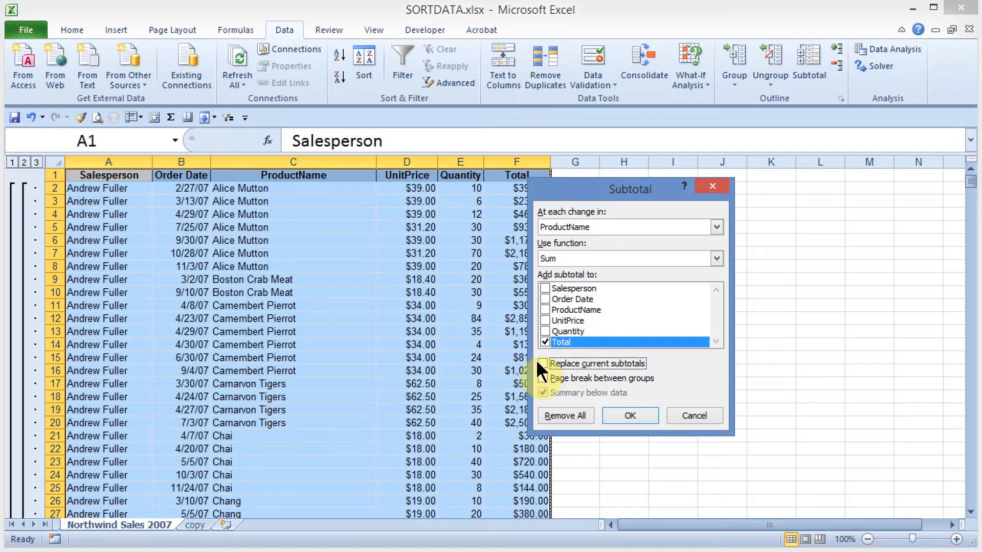
pyautogui.click(629, 415)
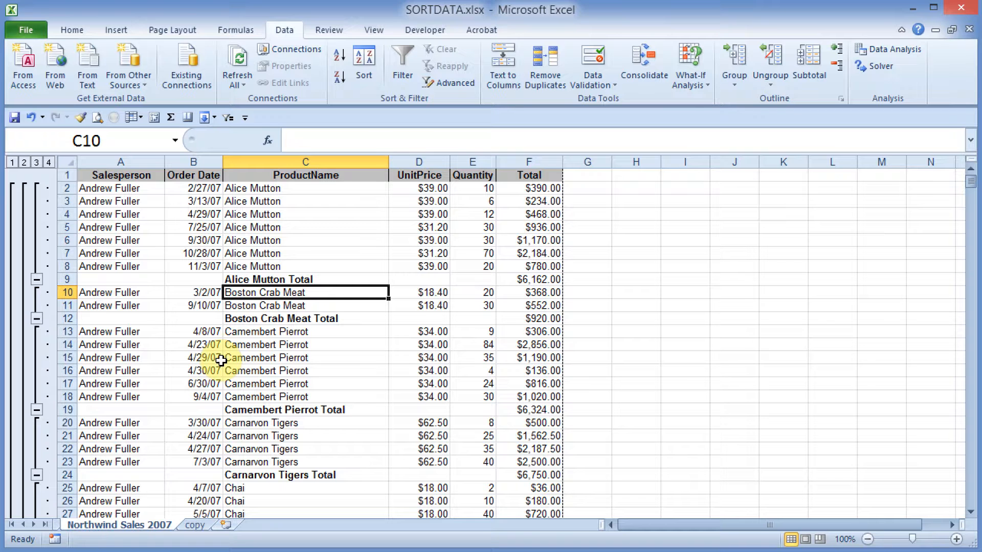
# Step: Collapse the outline to level 3, and examine the product subtotals and the total rows of the first two salespeople
pyautogui.click(36, 162)
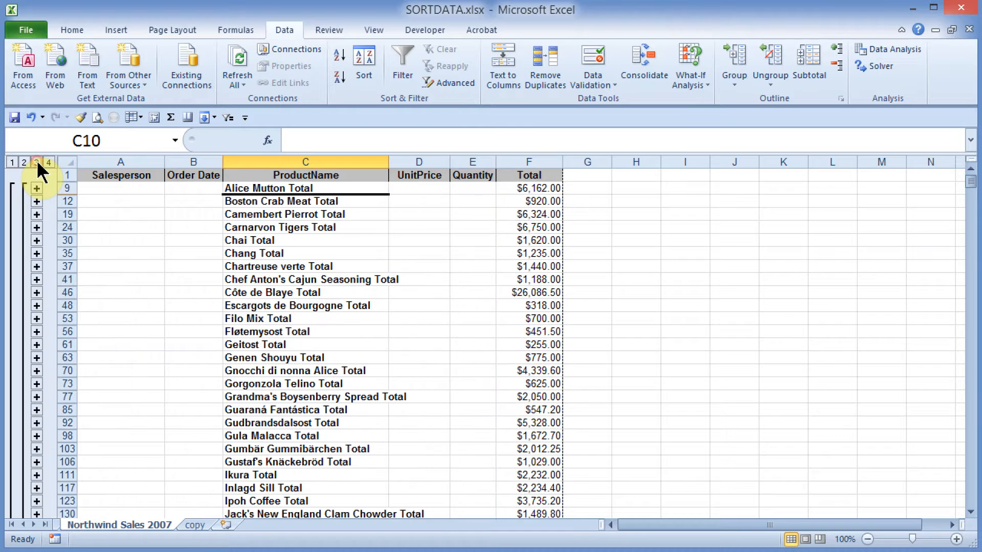
pyautogui.scroll(-1, 309, 321)
pyautogui.scroll(-19, 309, 321)
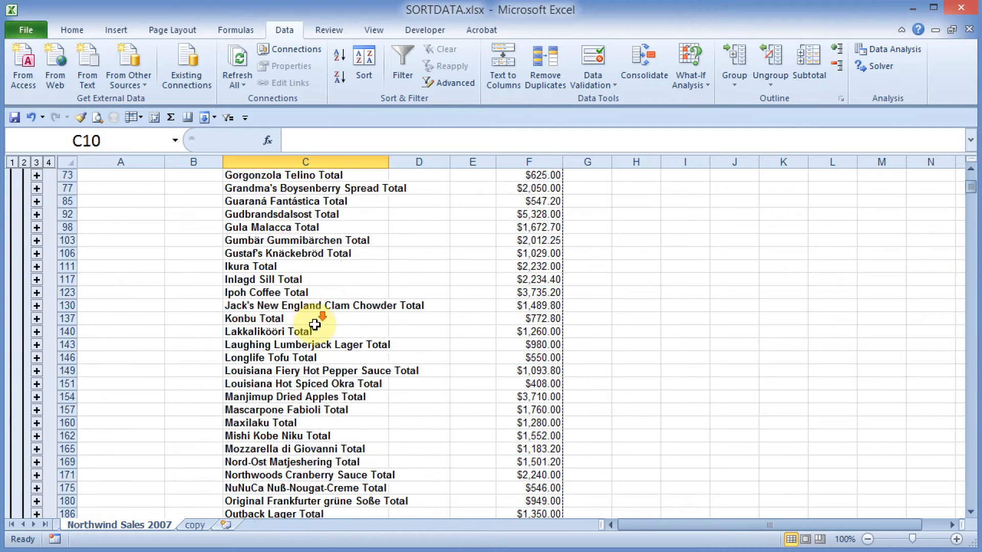
pyautogui.scroll(-5, 329, 374)
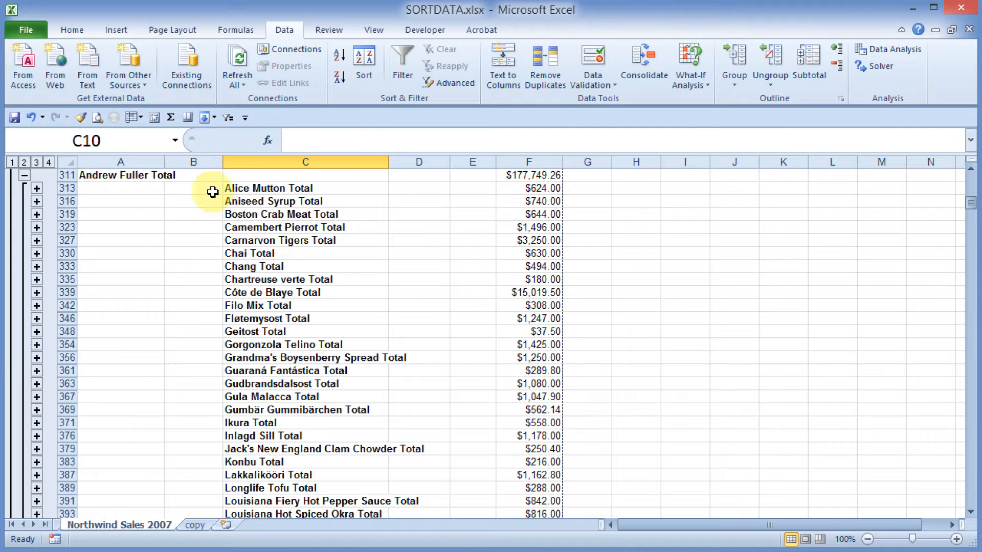
pyautogui.scroll(3, 240, 220)
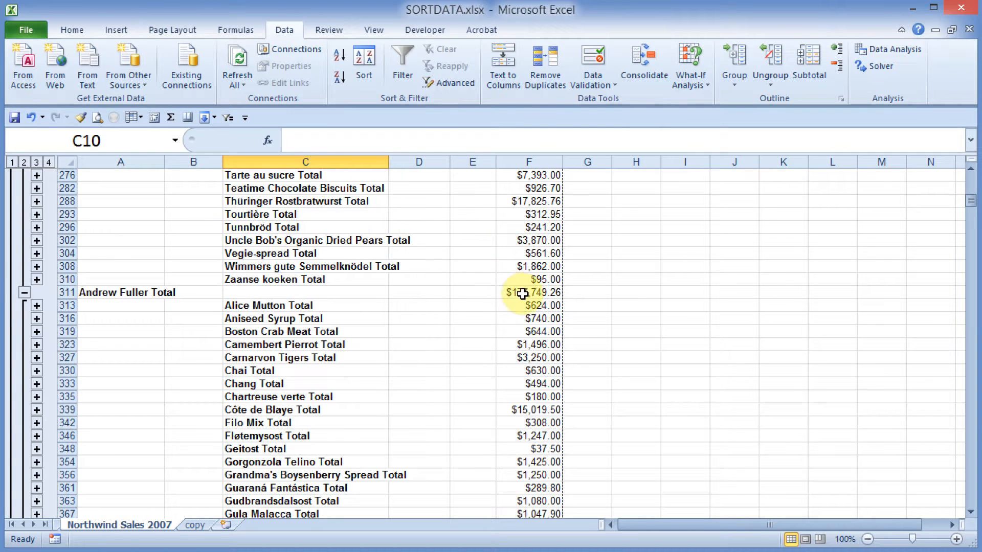
pyautogui.scroll(-15, 447, 353)
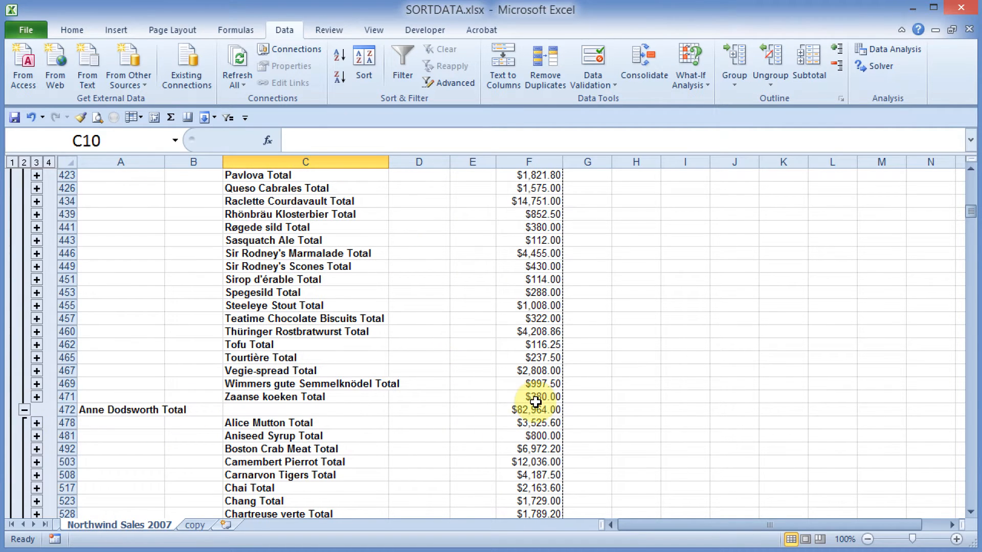
pyautogui.scroll(12, 470, 396)
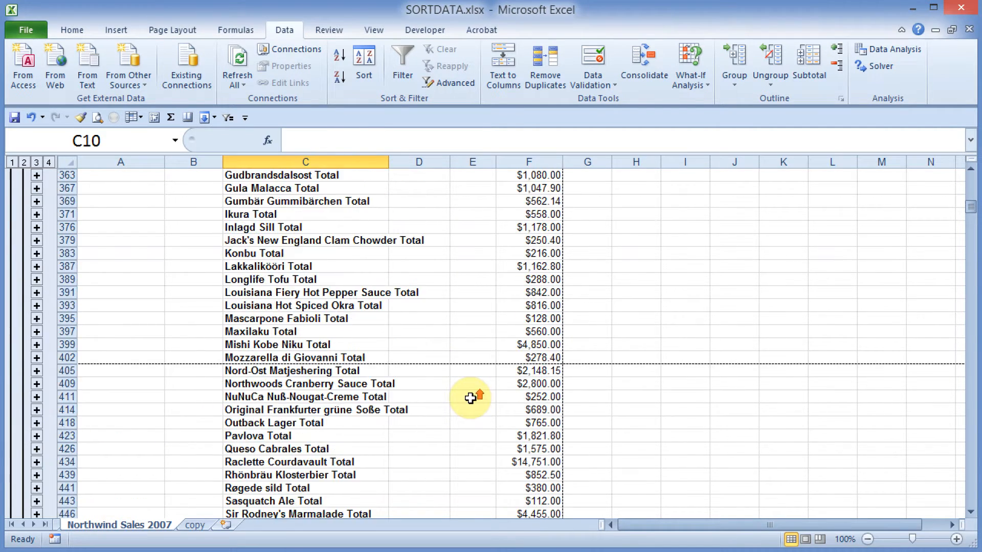
pyautogui.scroll(20, 470, 397)
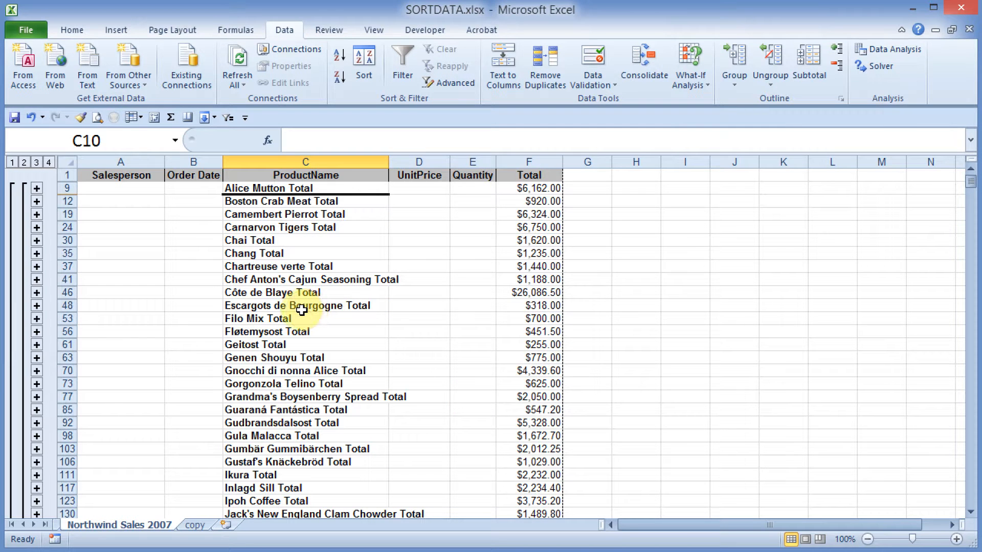
# Step: Remove all subtotals from the sales list
pyautogui.click(264, 292)
pyautogui.click(278, 331)
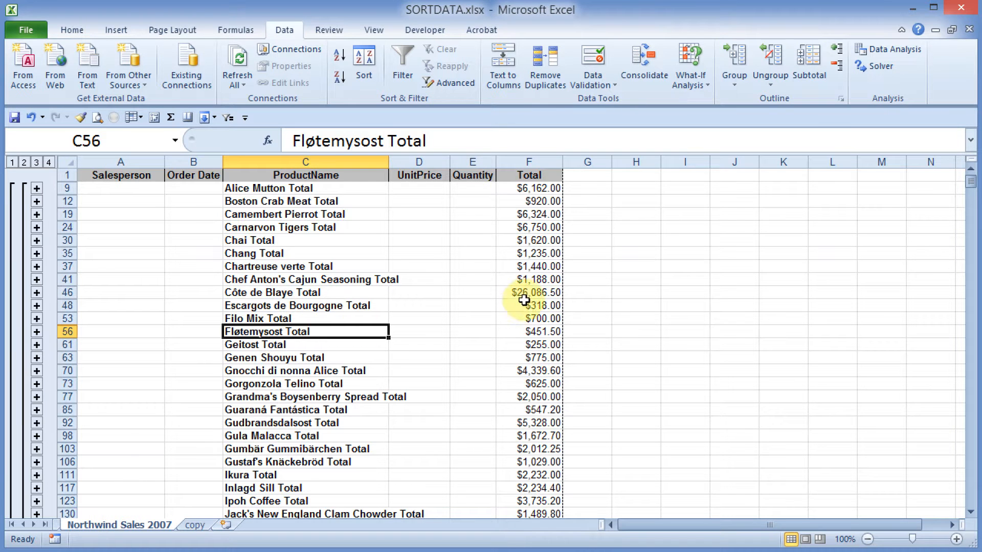
pyautogui.click(809, 64)
pyautogui.click(565, 415)
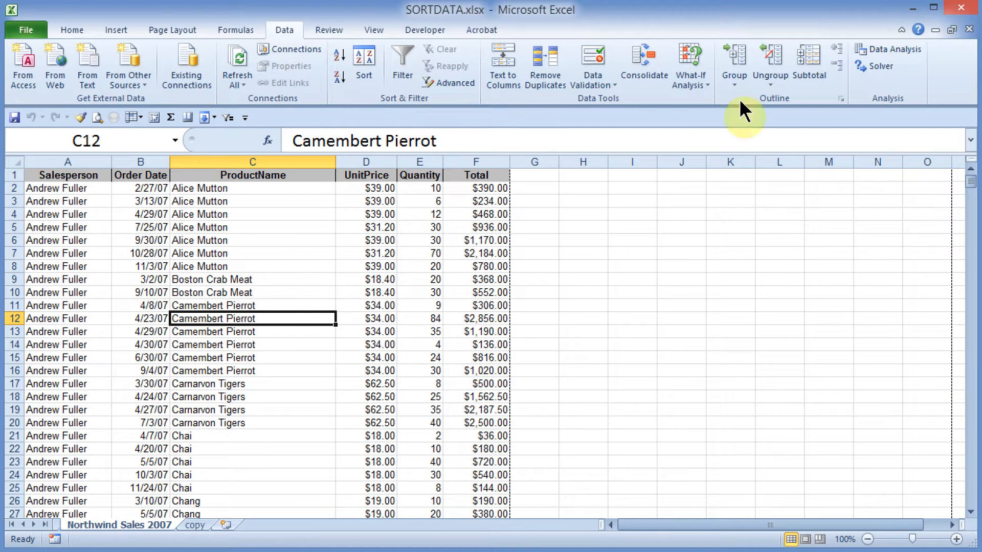
# Step: Add subtotals that sum the Total column at each change in Salesperson, with Summary below data turned off
pyautogui.click(813, 58)
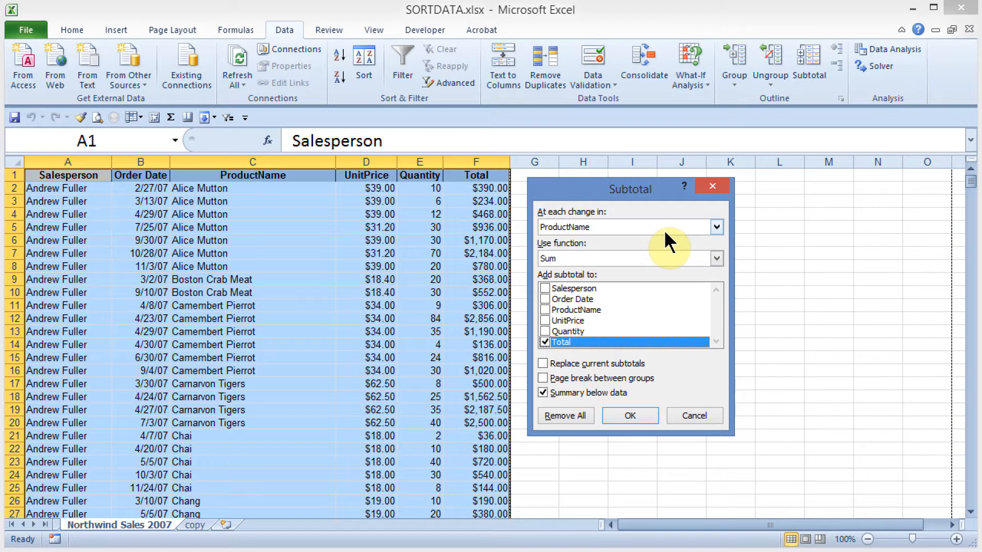
pyautogui.click(716, 227)
pyautogui.click(619, 238)
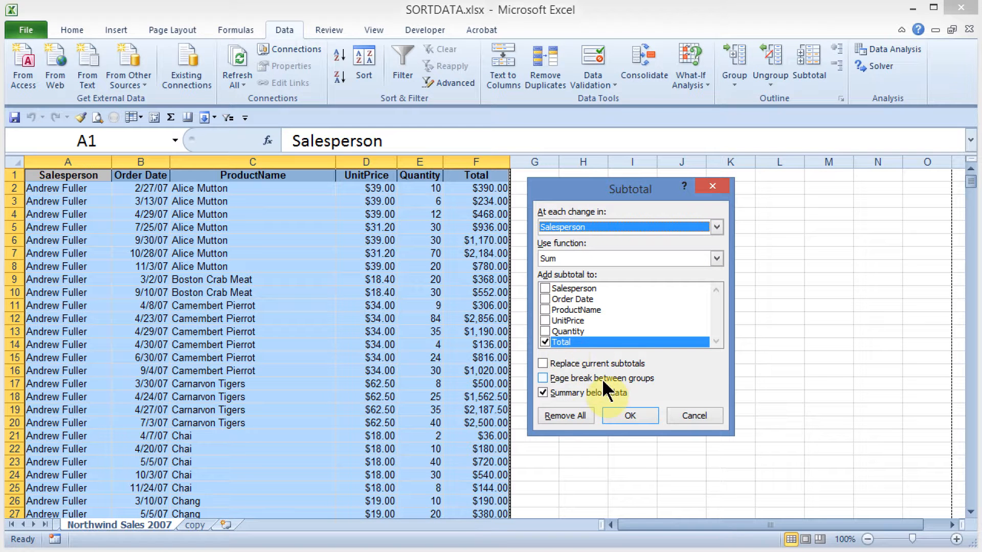
pyautogui.click(545, 394)
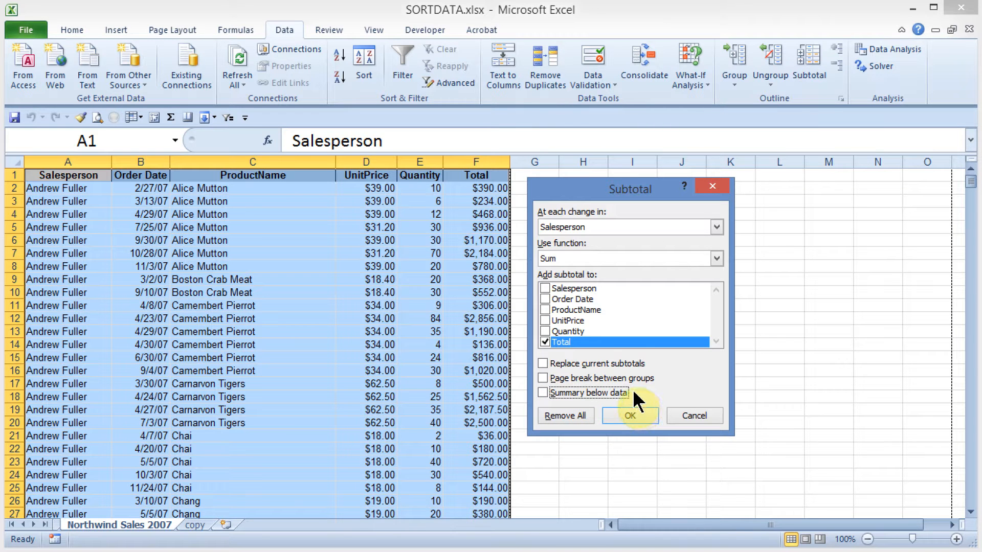
pyautogui.click(628, 415)
pyautogui.click(294, 317)
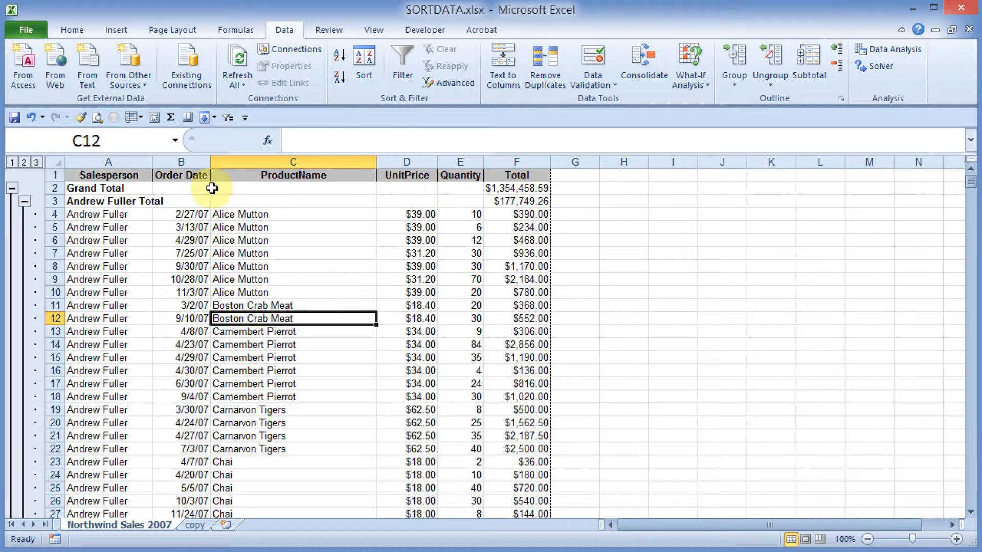
# Step: Add a second level of subtotals summing Total at each change in ProductName, keeping the salesperson subtotals placed above the data
pyautogui.click(319, 289)
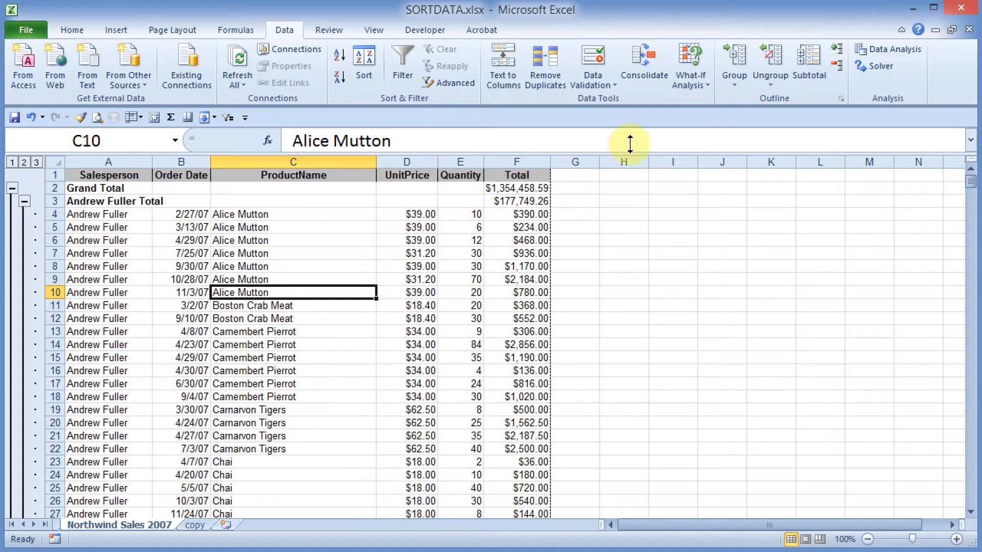
pyautogui.click(809, 61)
pyautogui.click(716, 226)
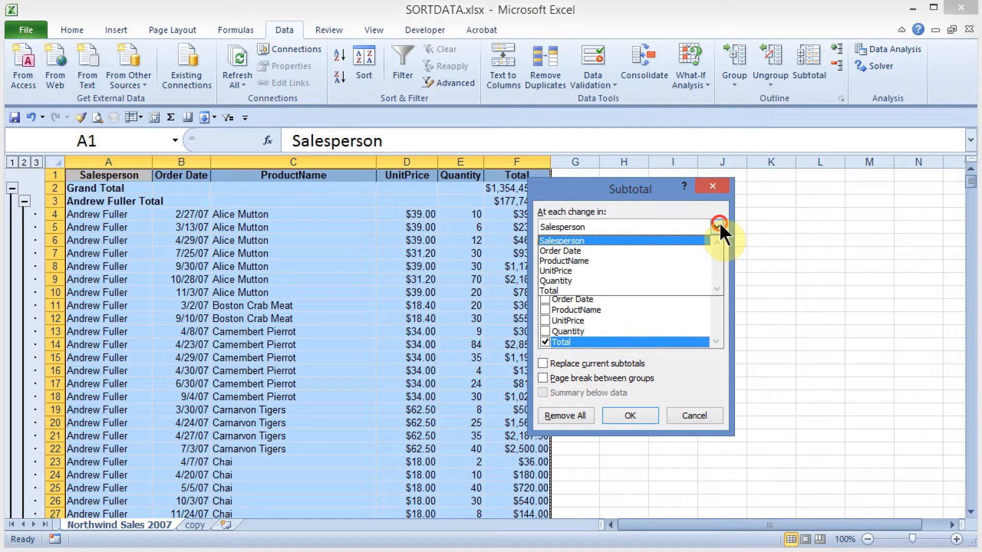
pyautogui.click(572, 261)
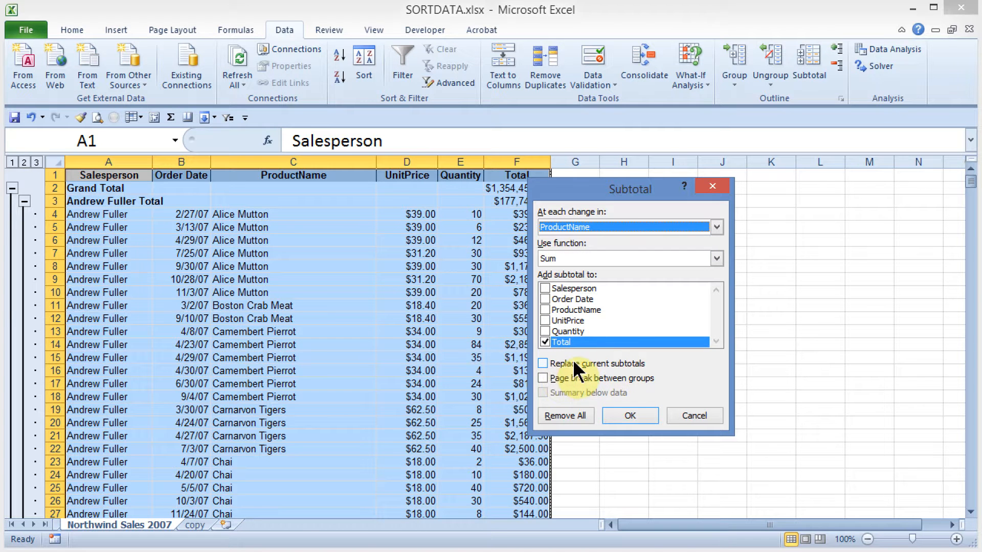
pyautogui.click(625, 417)
pyautogui.click(348, 290)
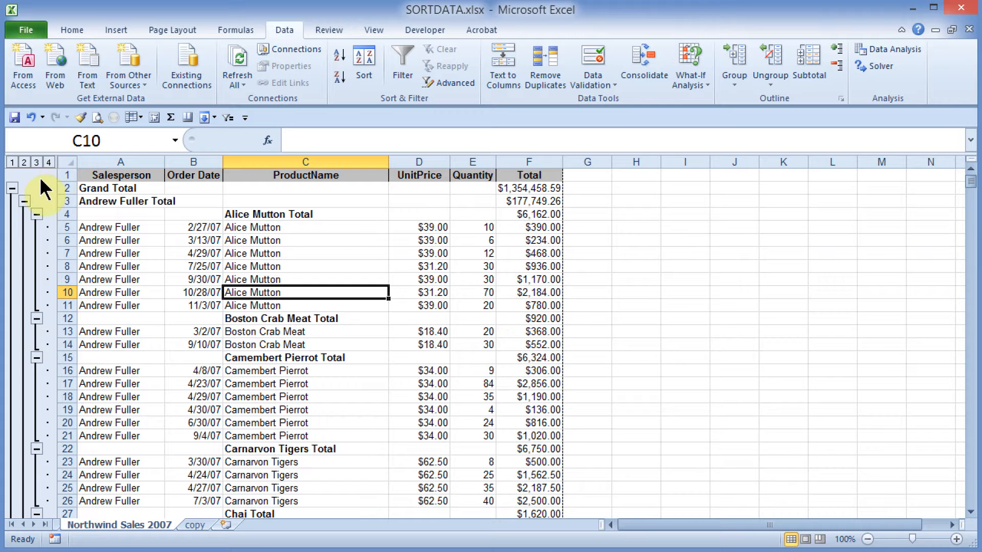
# Step: Collapse the outline to level 3, and review the product subtotals listed beneath the first two salespeople's total rows
pyautogui.click(37, 163)
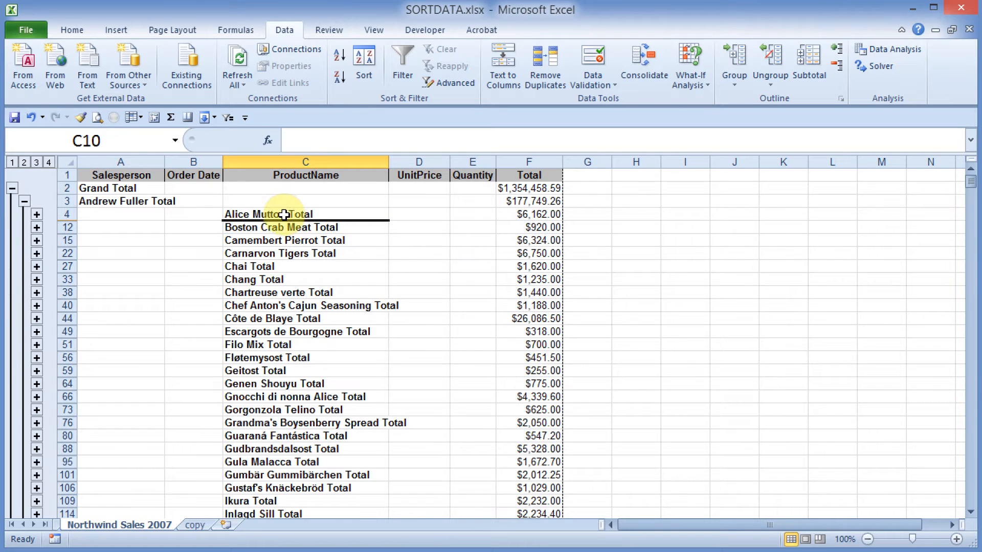
pyautogui.scroll(-5, 343, 258)
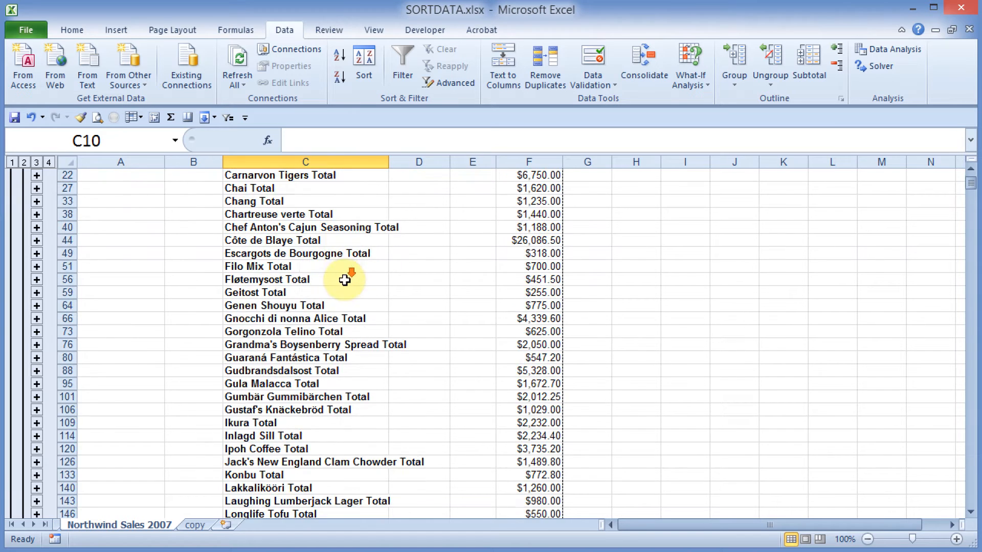
pyautogui.scroll(-15, 353, 293)
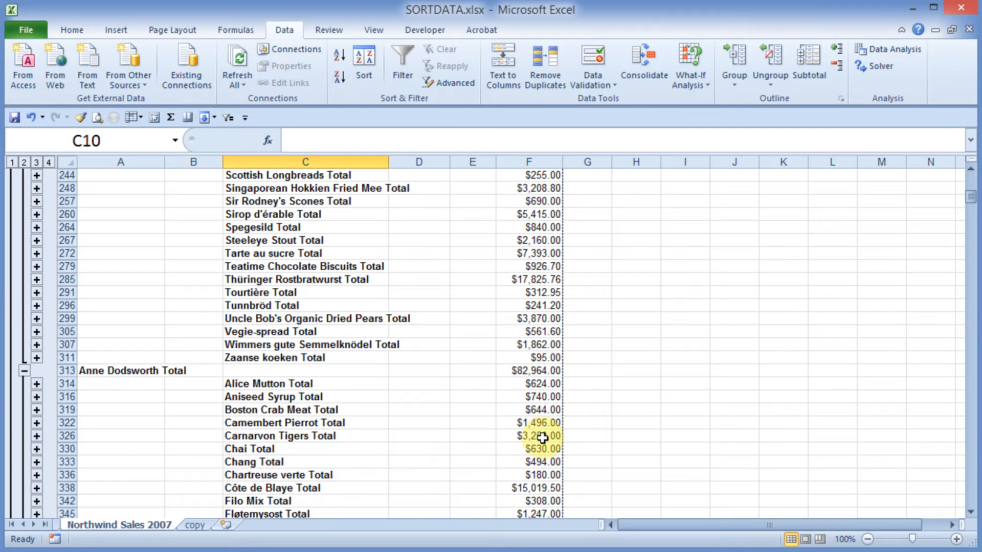
pyautogui.scroll(11, 526, 412)
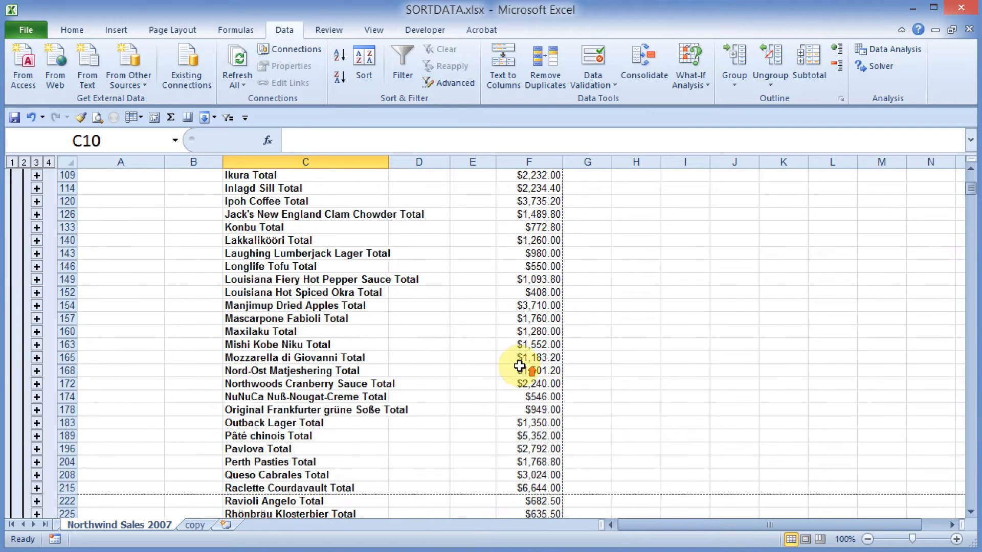
pyautogui.moveTo(970, 188); pyautogui.dragTo(970, 179)
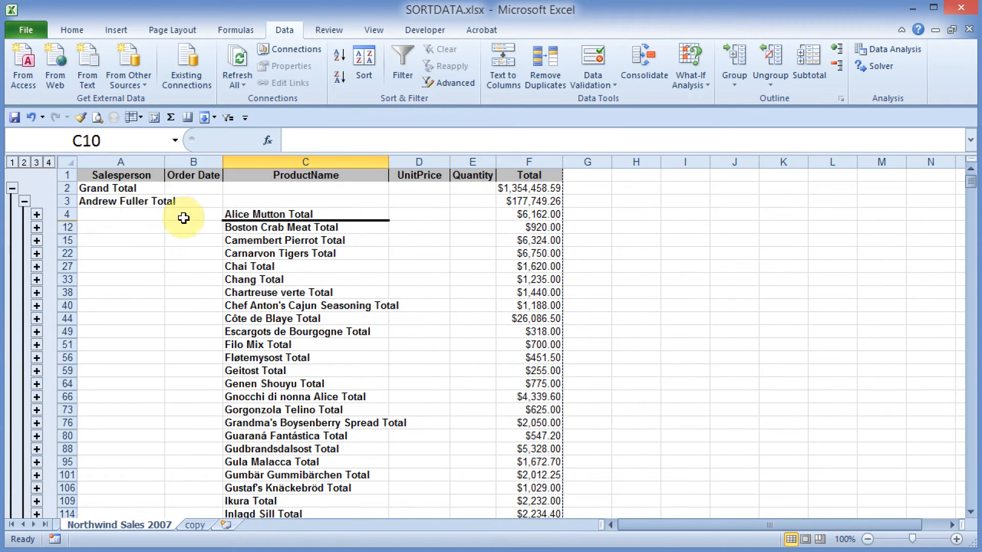
# Step: Collapse the outline to level 2, expand it back to level 4, and select cell C7
pyautogui.click(24, 162)
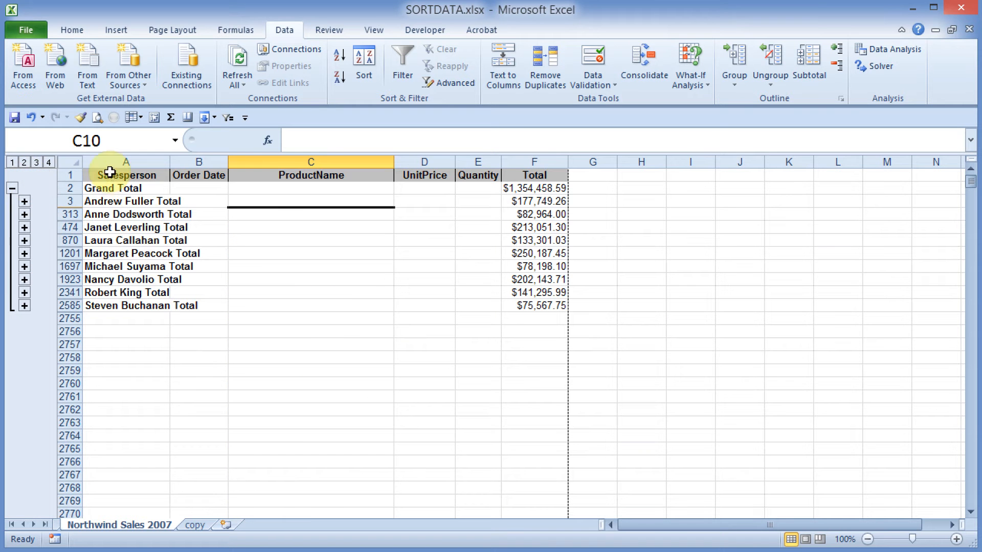
pyautogui.hotkey('ctrl', 'z')
pyautogui.click(267, 250)
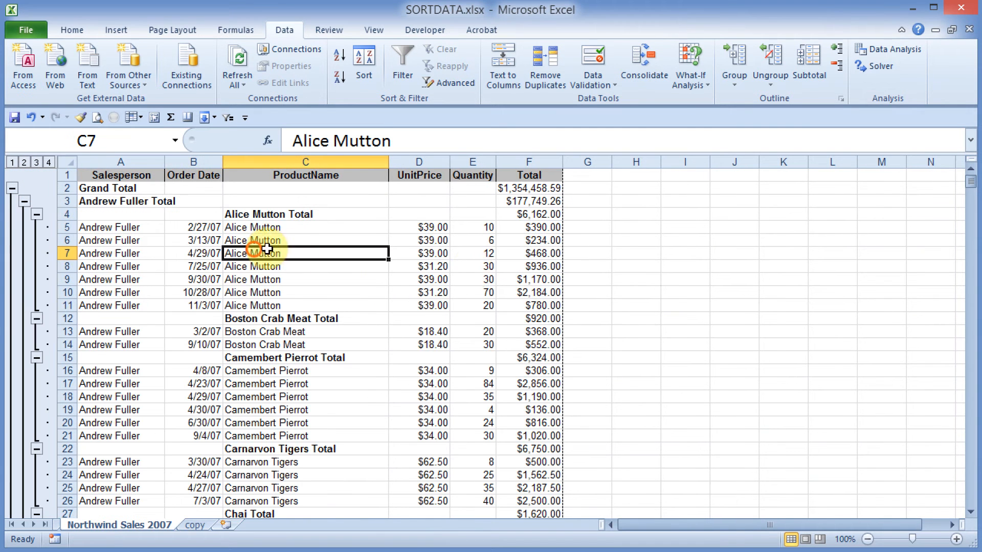